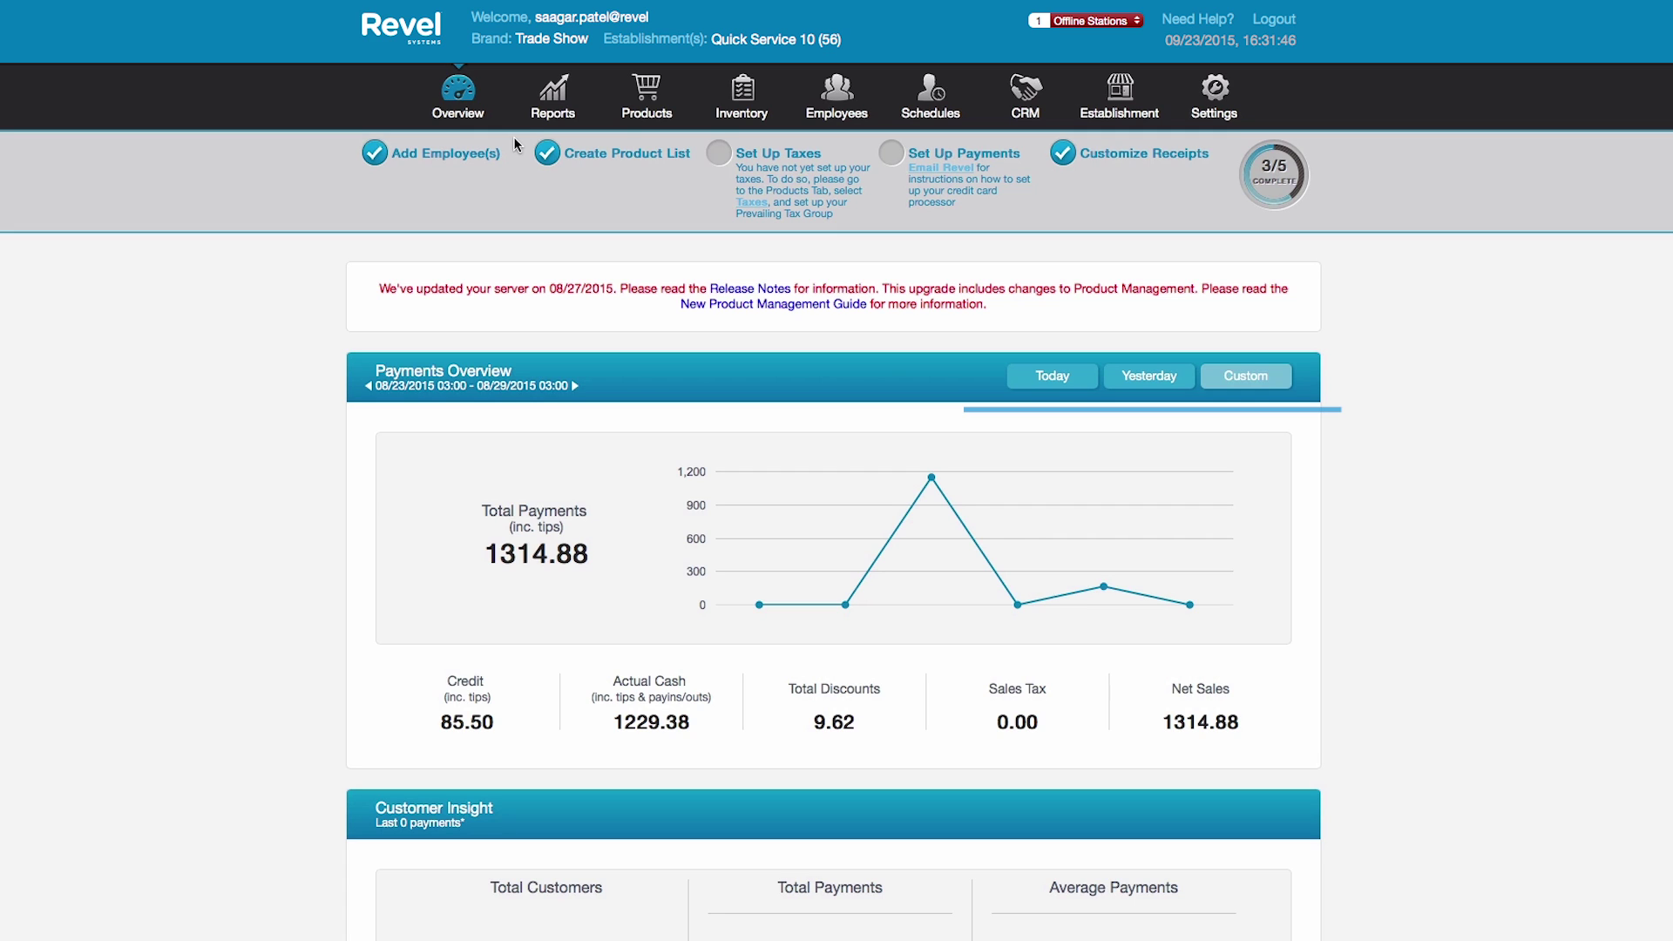
# Step: Look through the Sales Summary, Operations and Hourly Sales reports
pyautogui.click(547, 103)
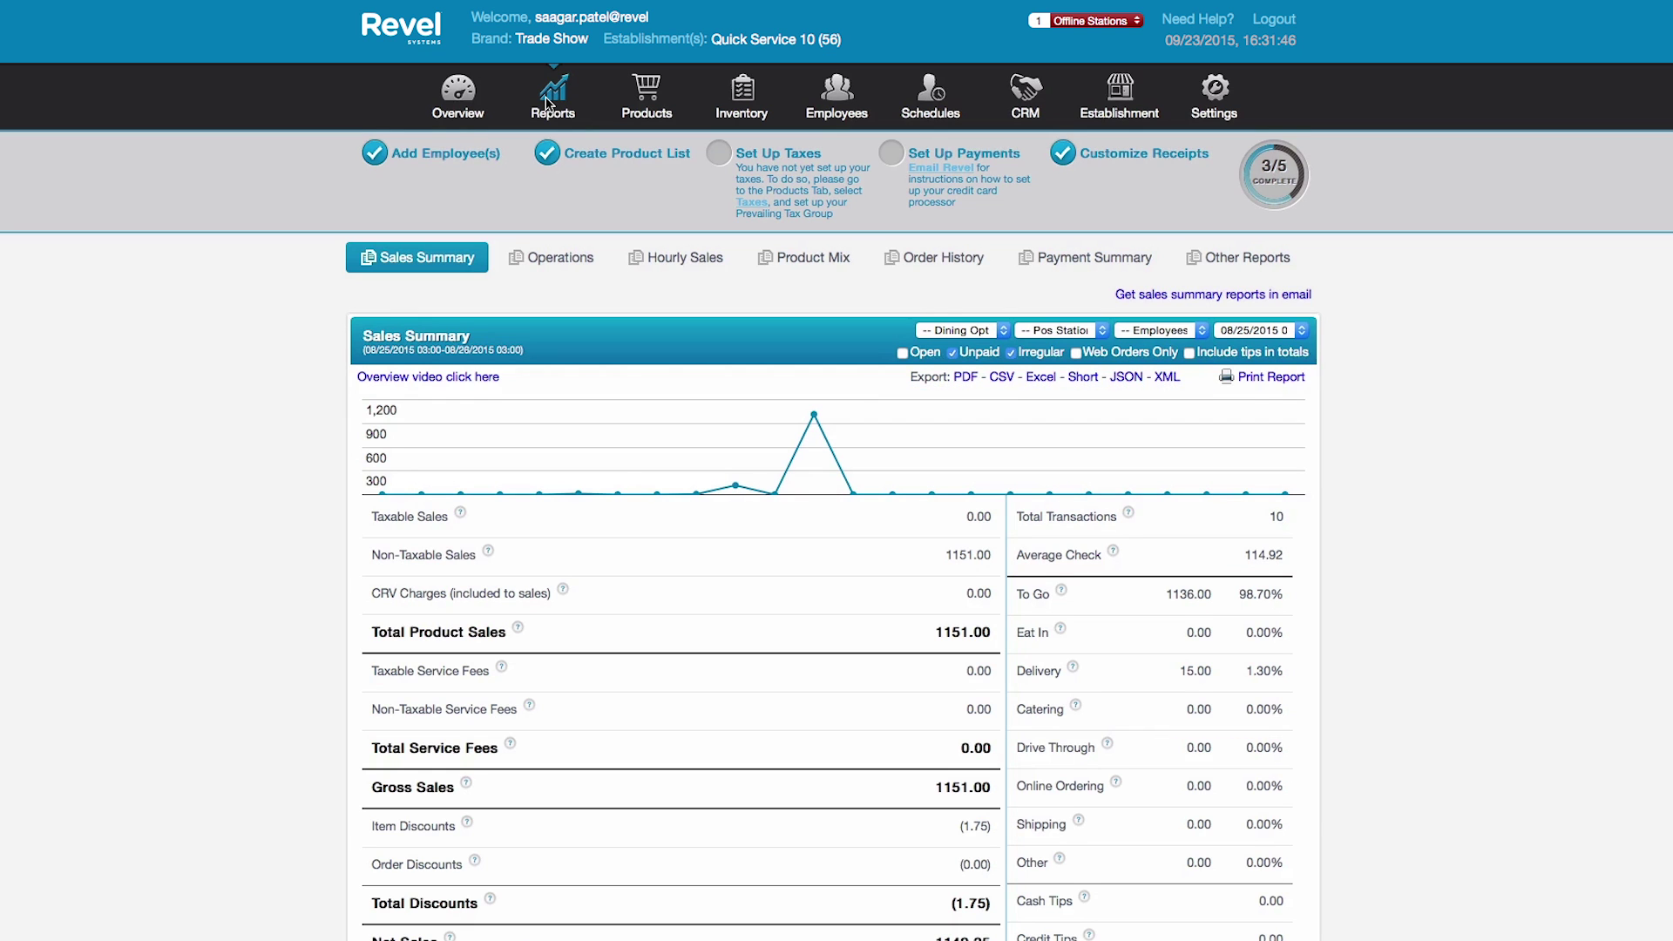
pyautogui.click(562, 250)
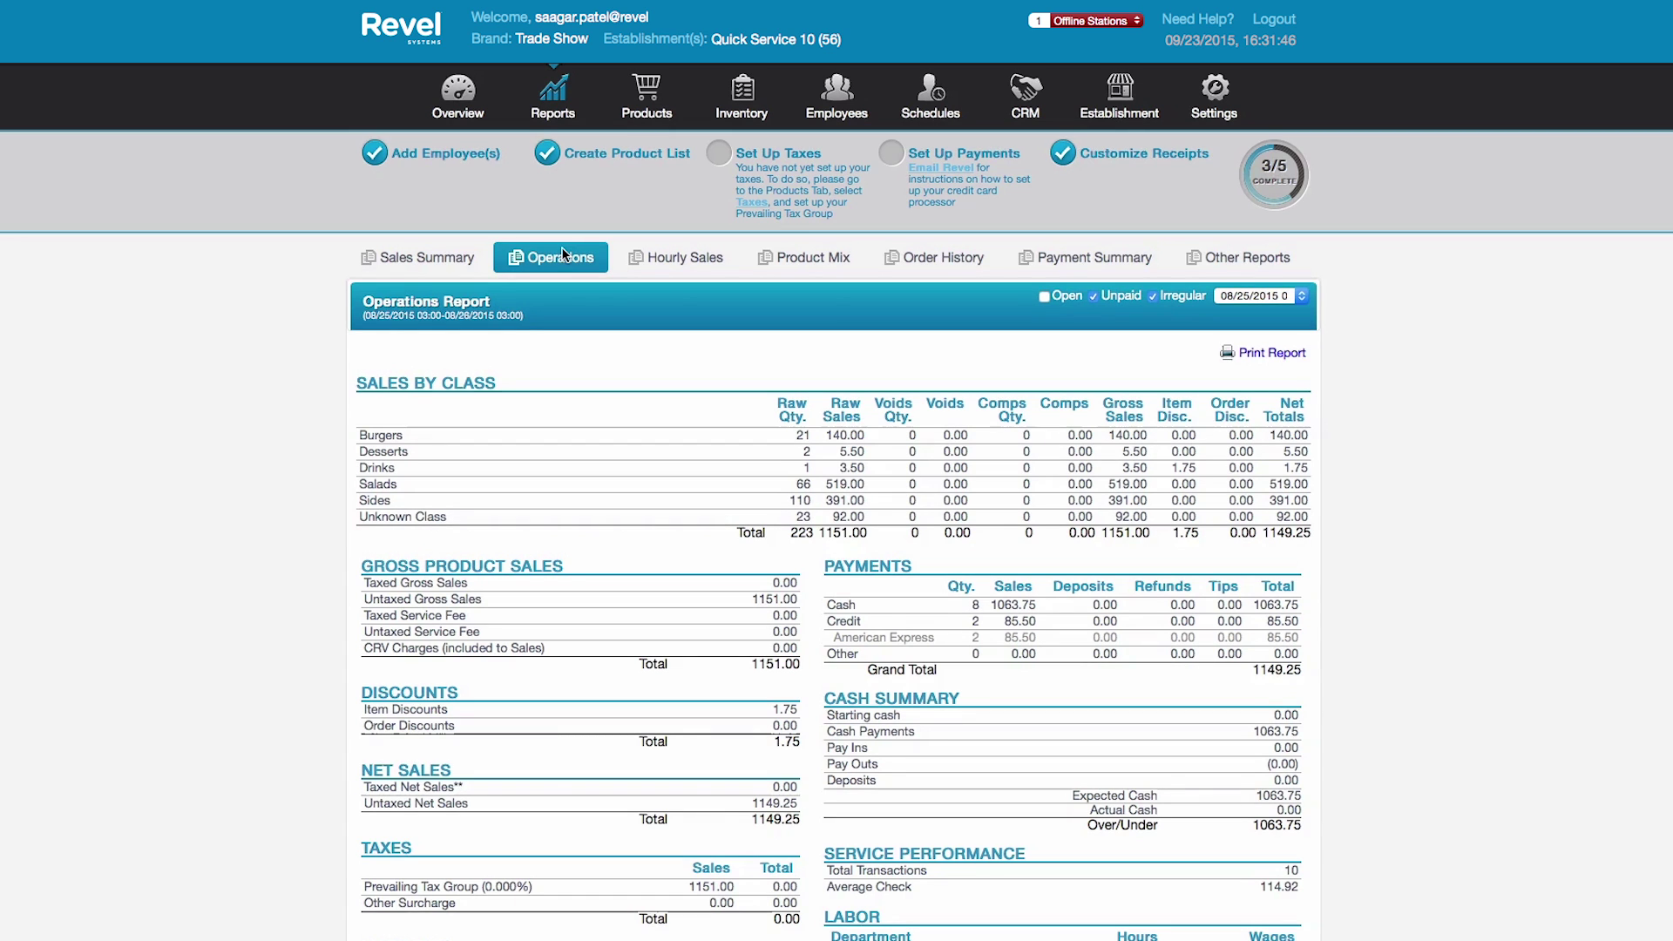
pyautogui.click(672, 257)
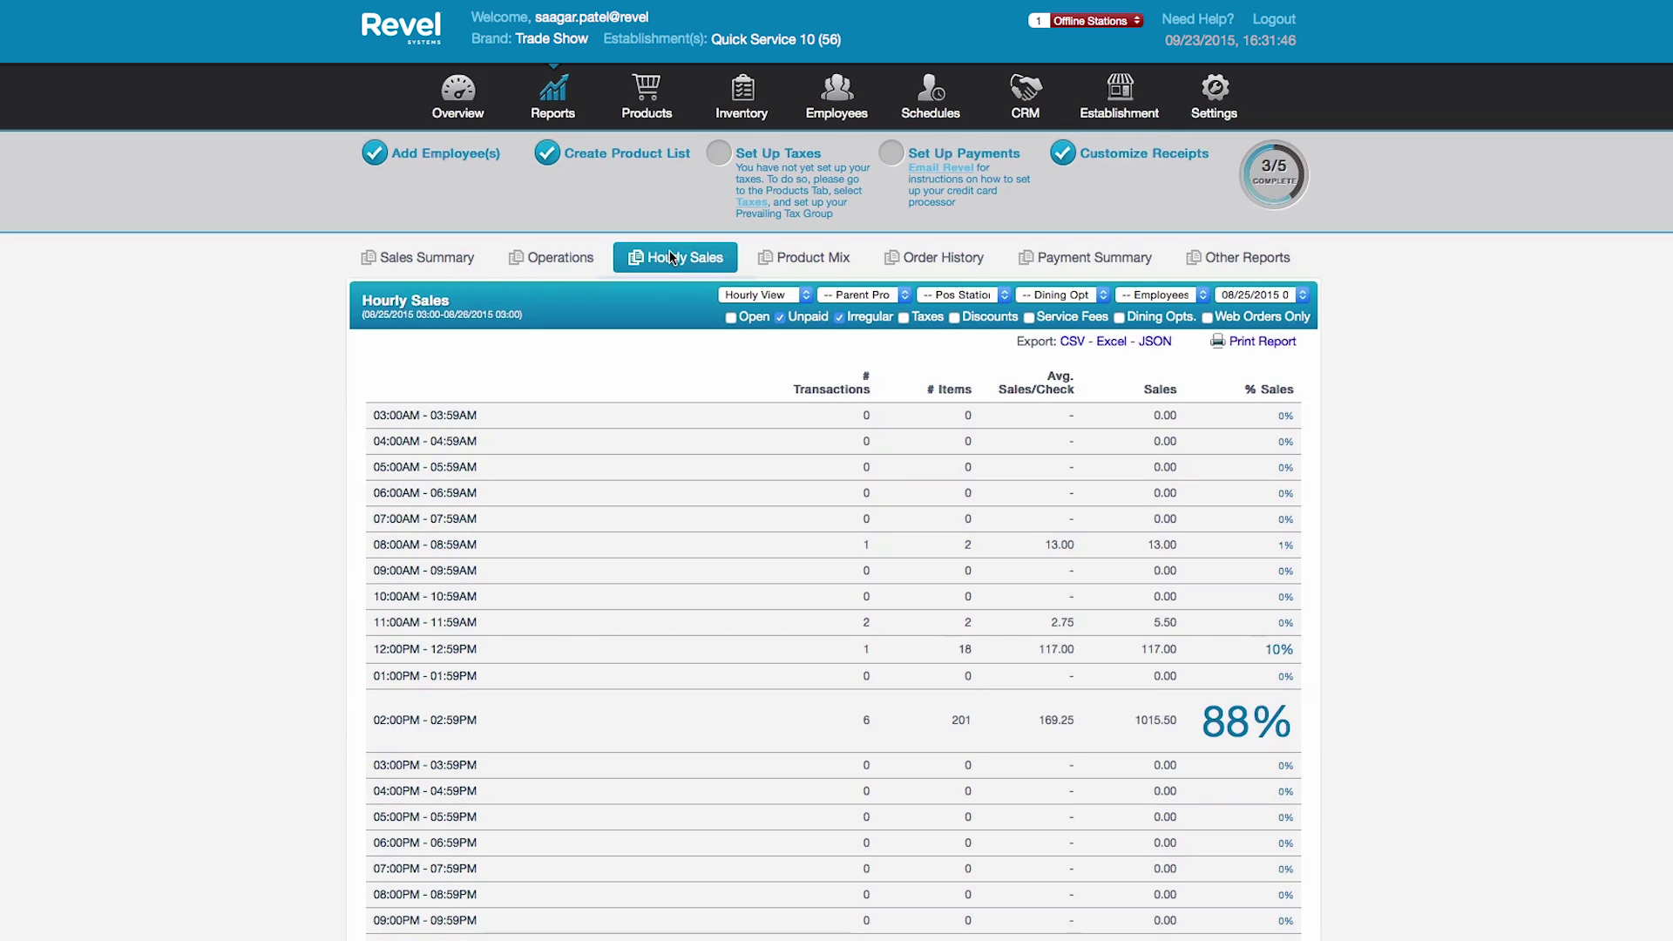
# Step: Open the Product Mix report, expand its selectable details, and examine the display options and per-product sales and margin table
pyautogui.click(807, 260)
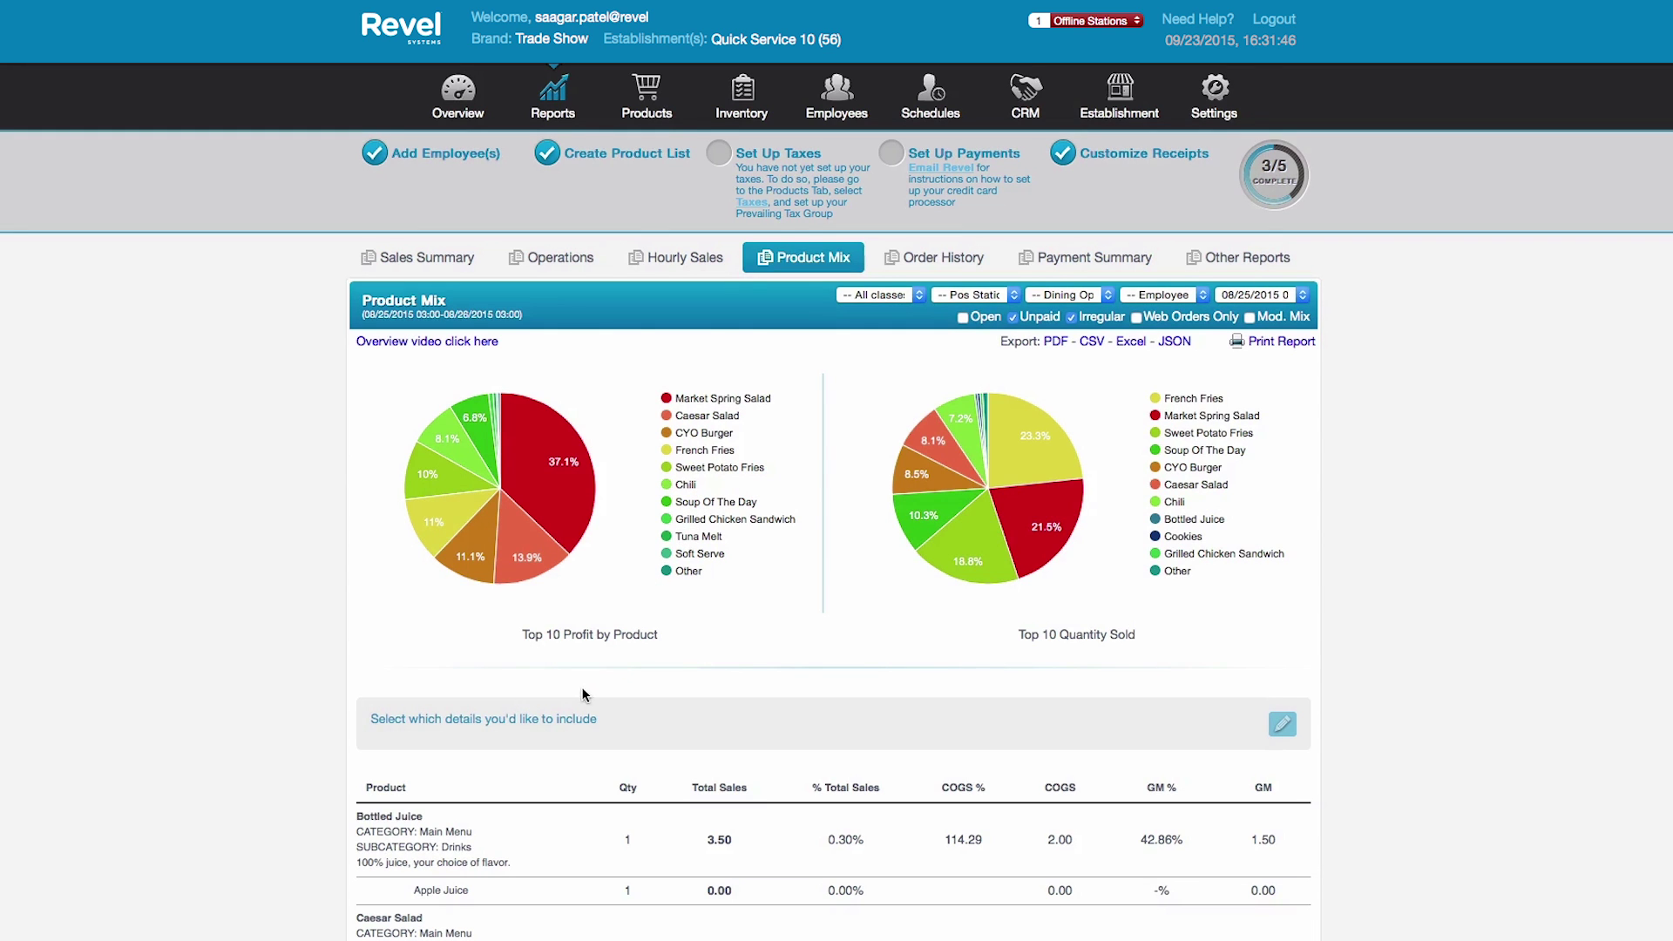
pyautogui.click(572, 725)
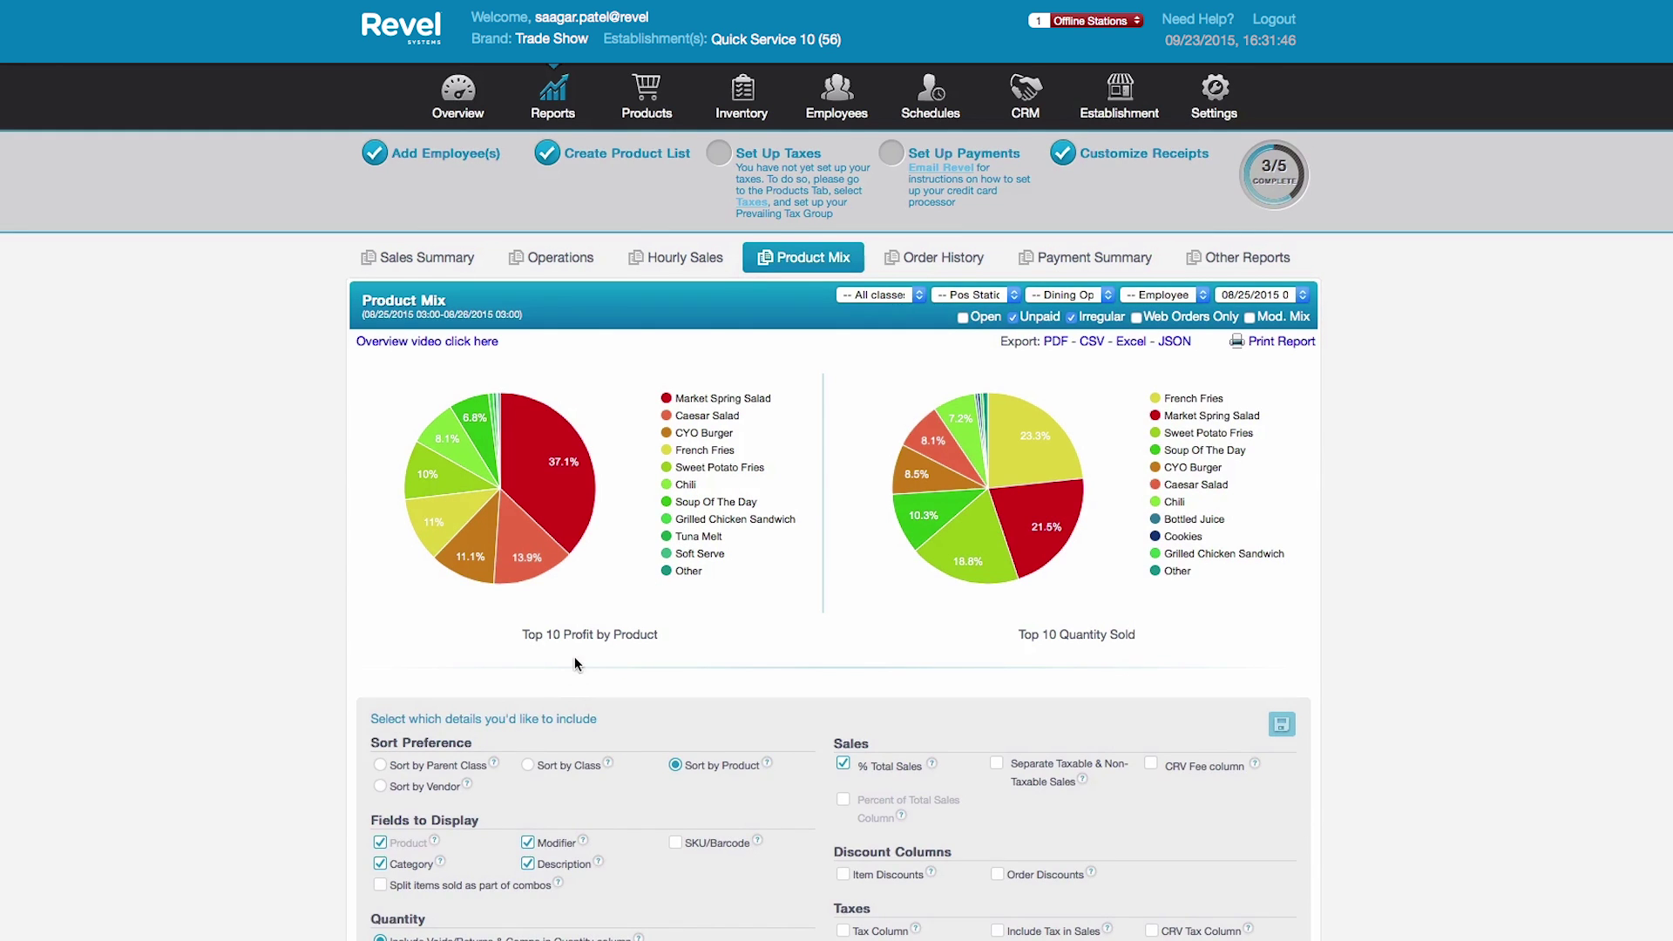
pyautogui.scroll(-2, 573, 657)
pyautogui.scroll(-5, 573, 656)
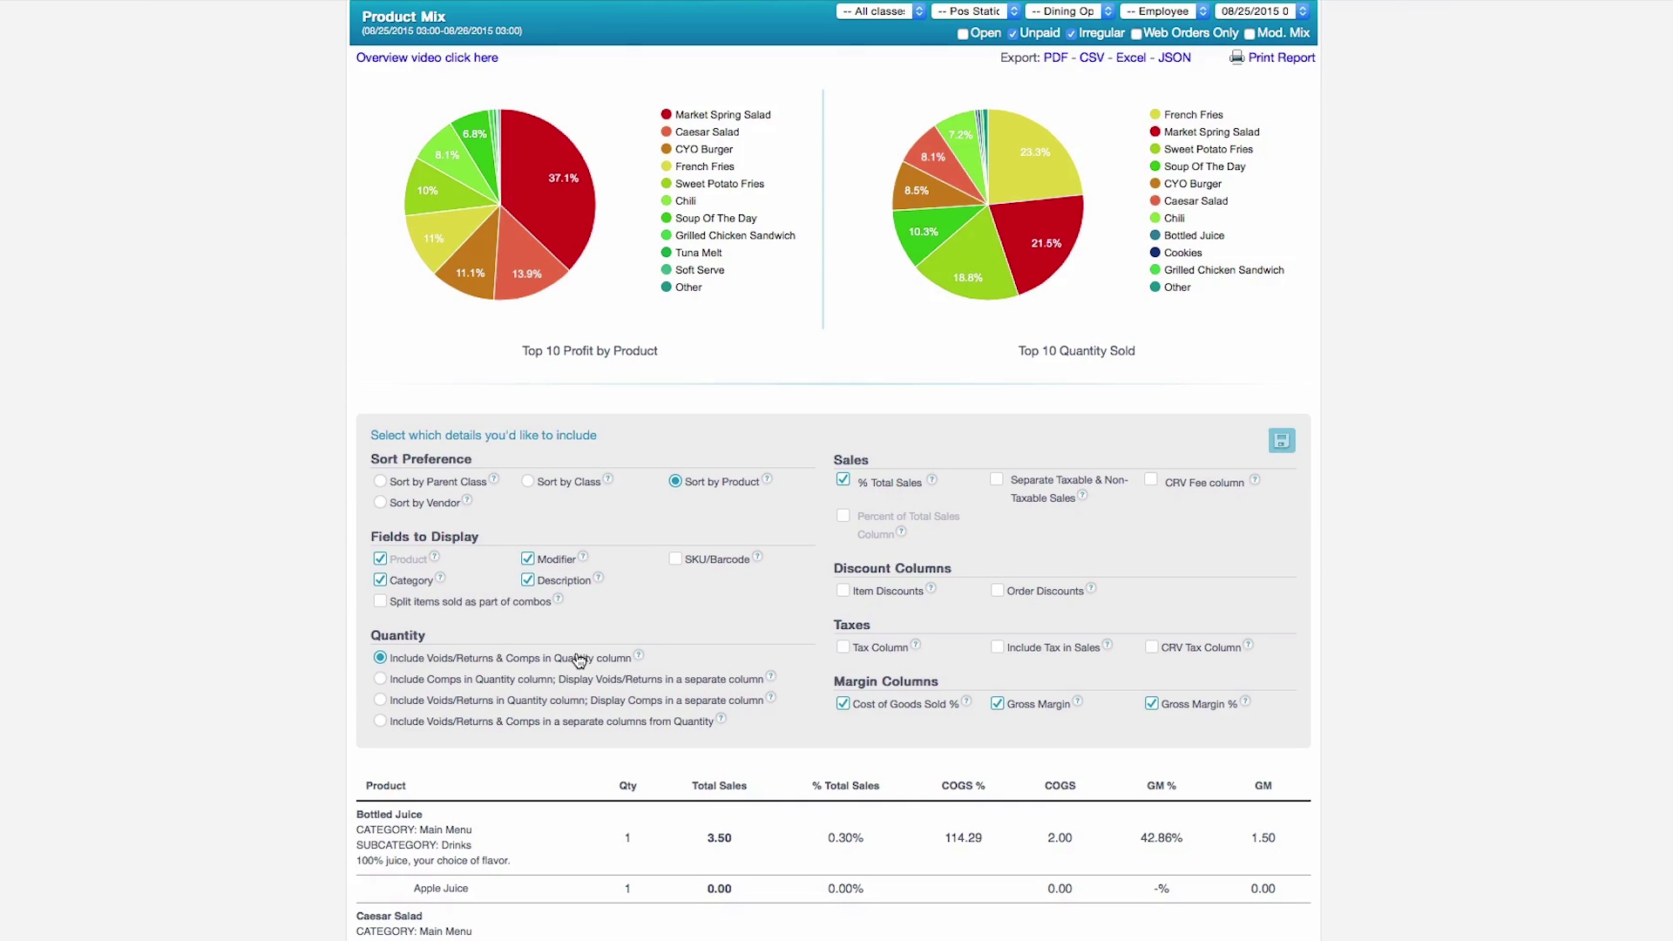
pyautogui.scroll(-5, 579, 660)
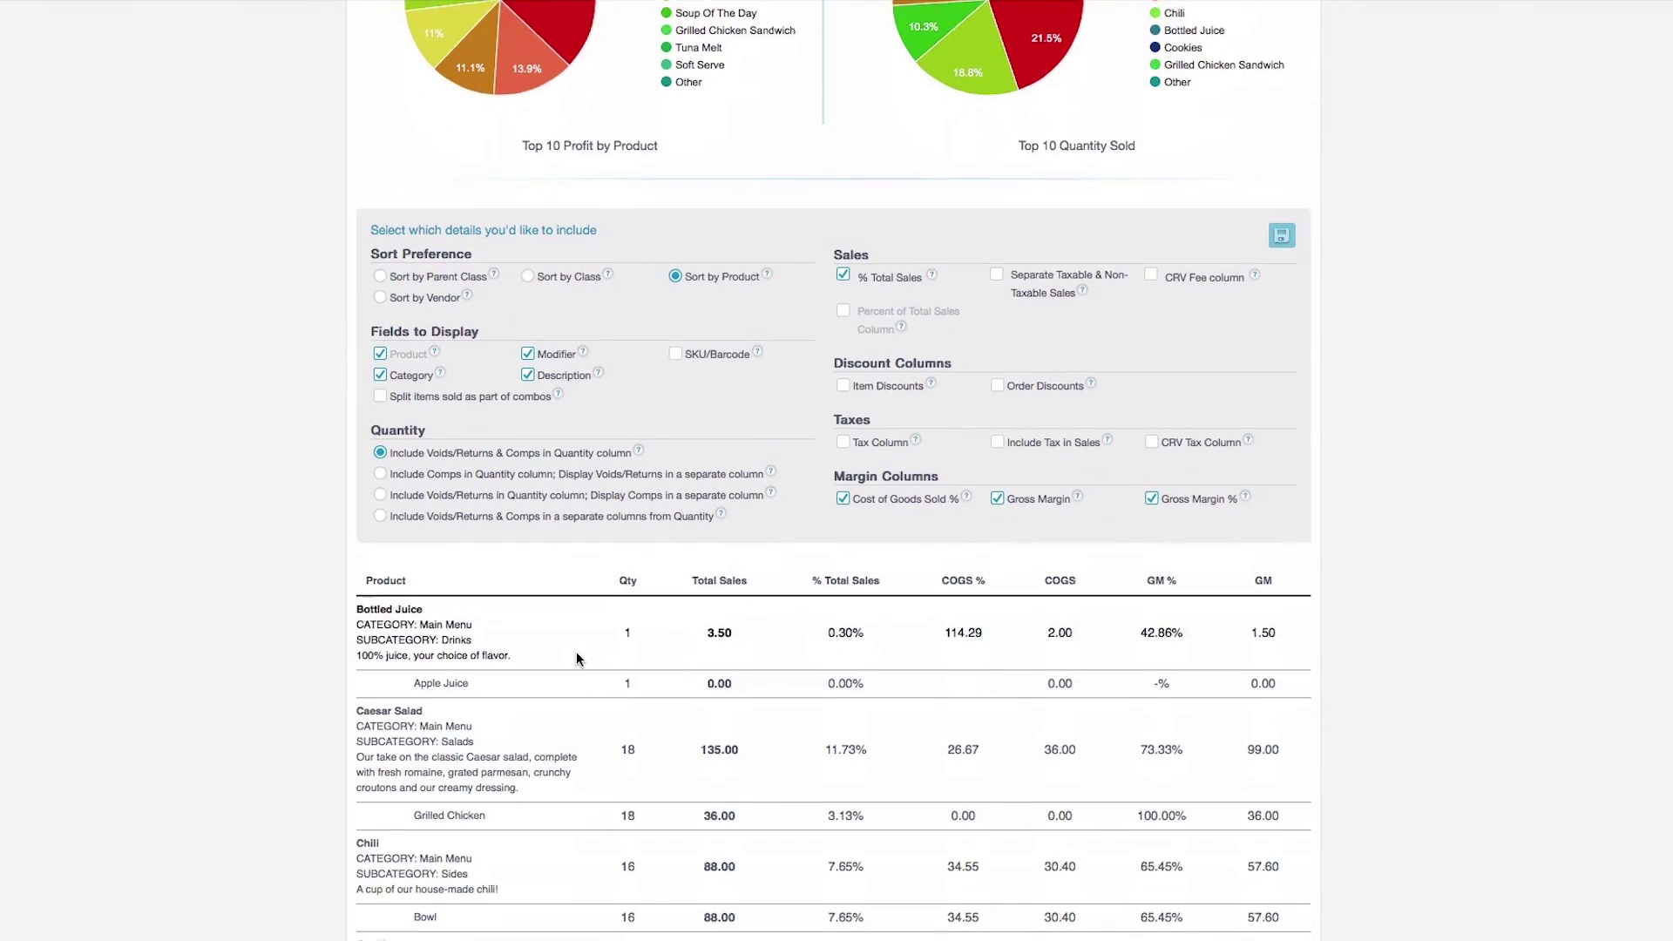
pyautogui.scroll(-3, 577, 651)
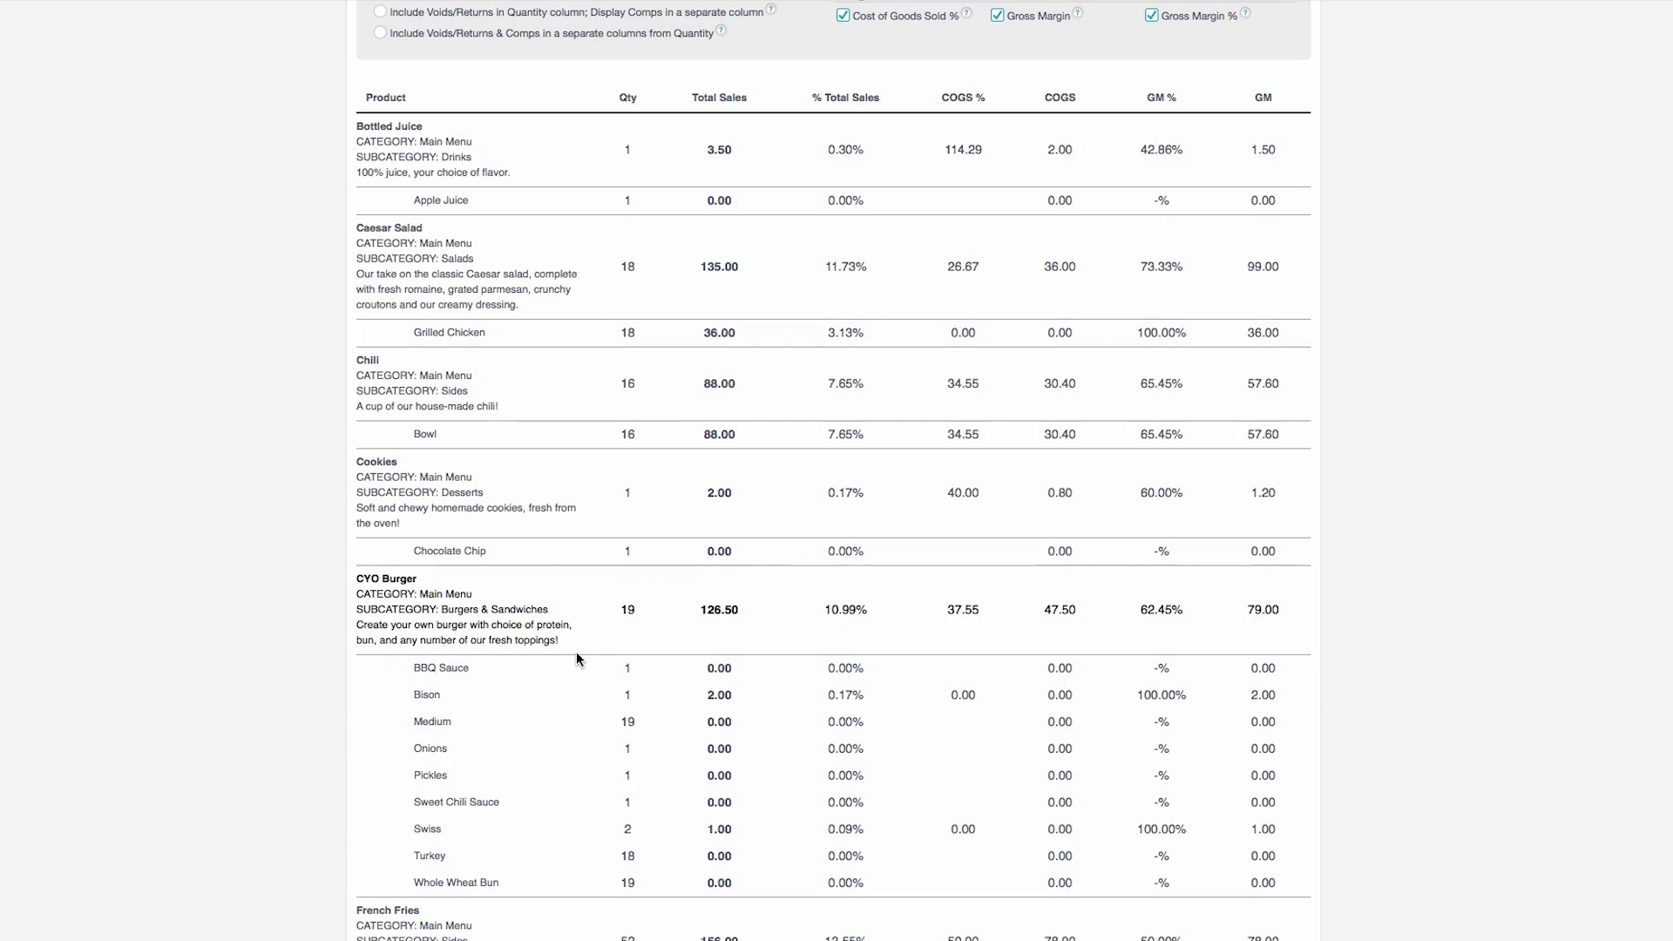
pyautogui.scroll(6, 685, 609)
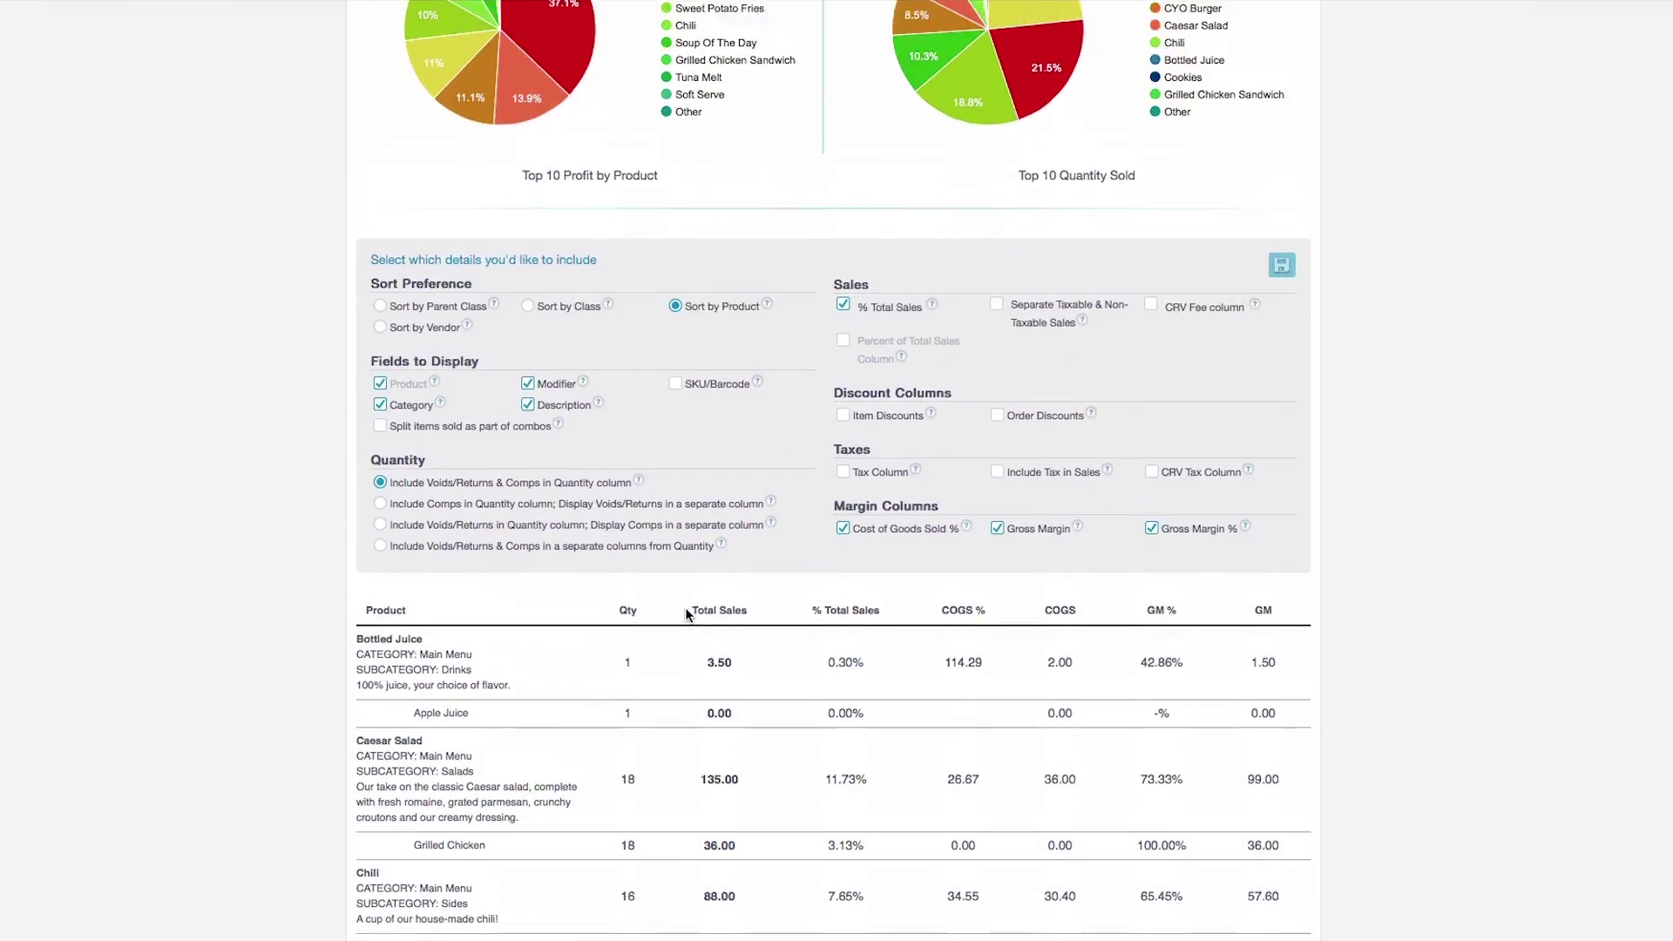
pyautogui.scroll(5, 685, 609)
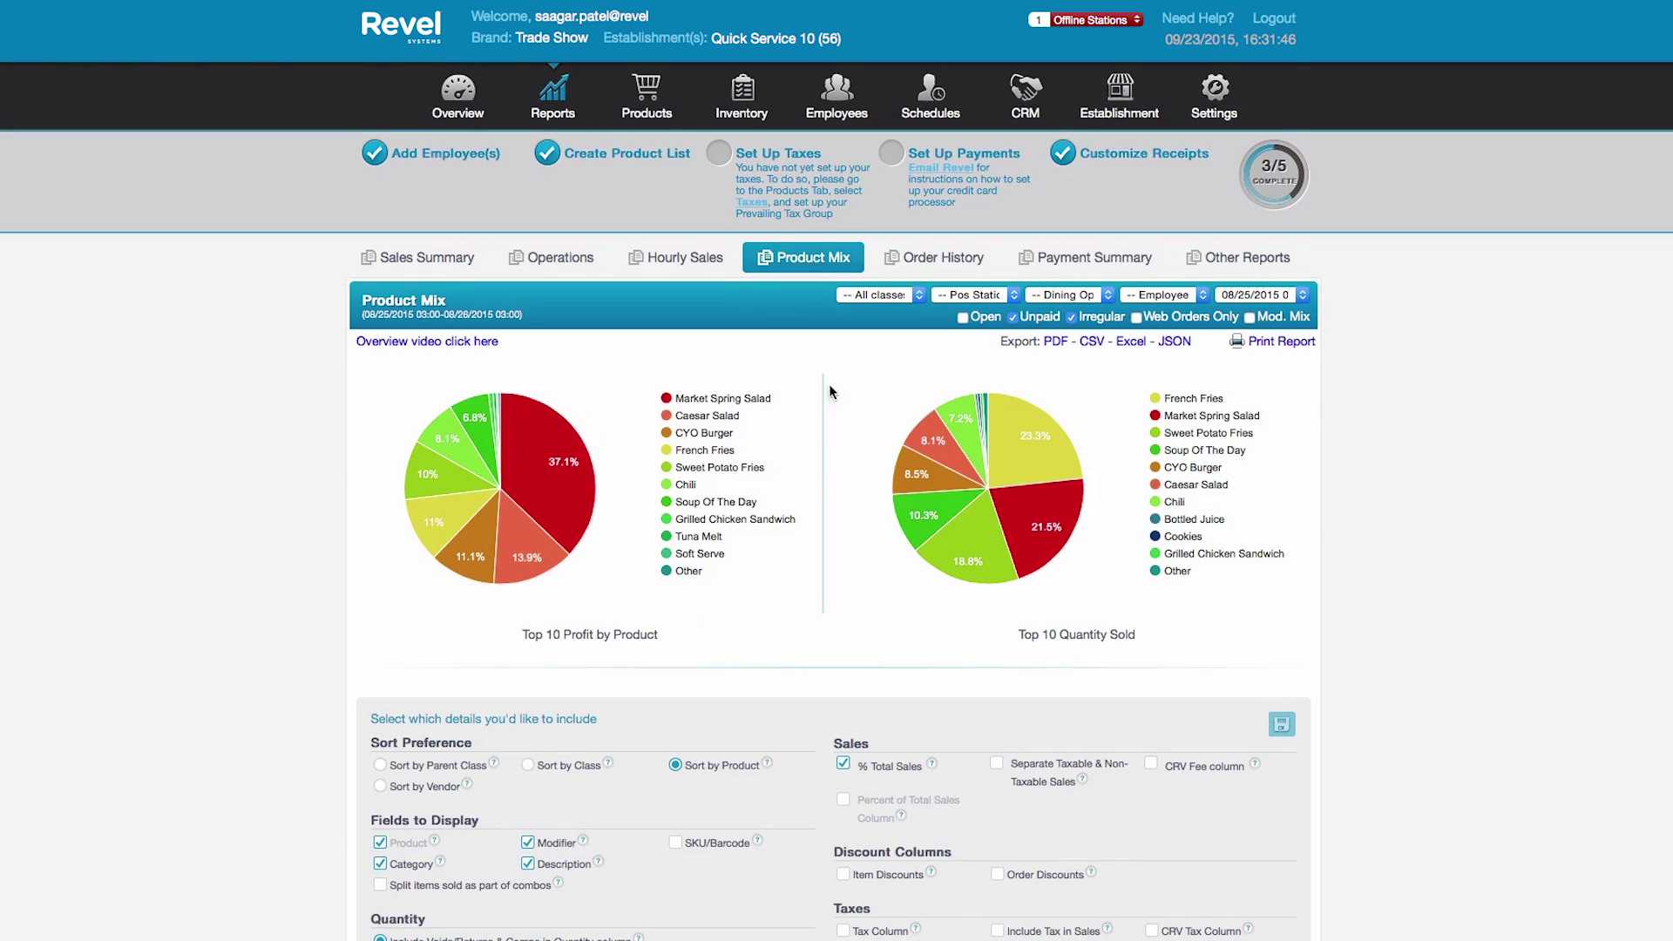
# Step: Look through the Order History and Payment Summary reports and the list of other reports
pyautogui.click(921, 258)
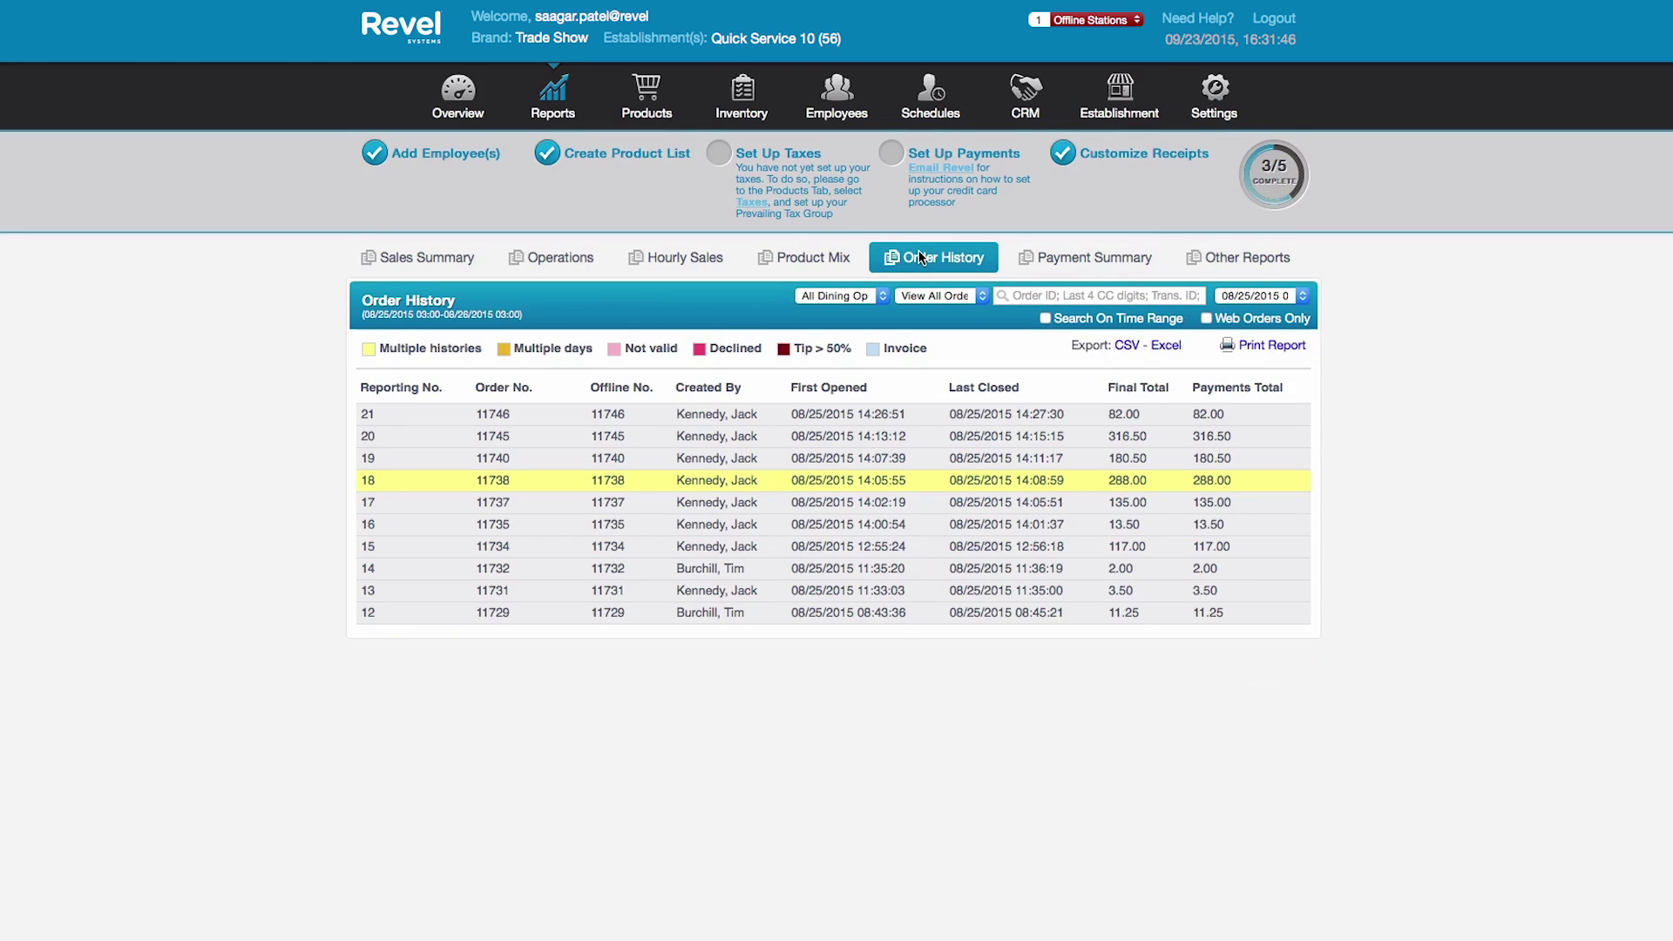
pyautogui.click(1085, 254)
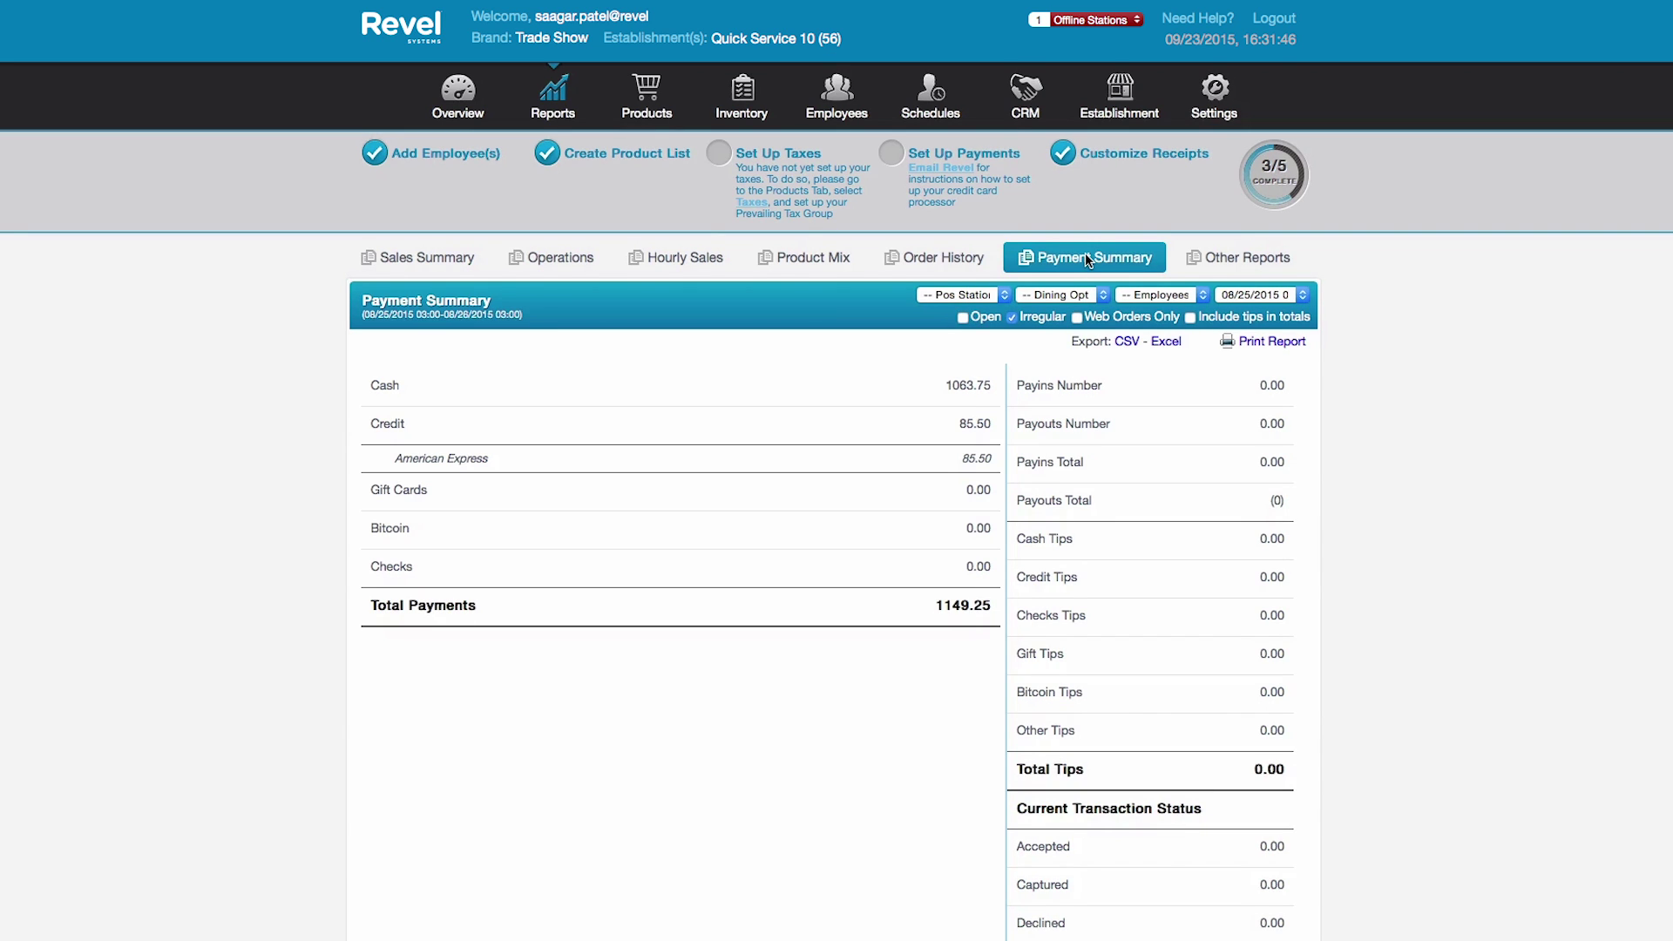
pyautogui.click(1231, 258)
# Step: Go to the product list and expand Main Menu and its Burgers & Sandwiches subcategory to view the products
pyautogui.click(656, 98)
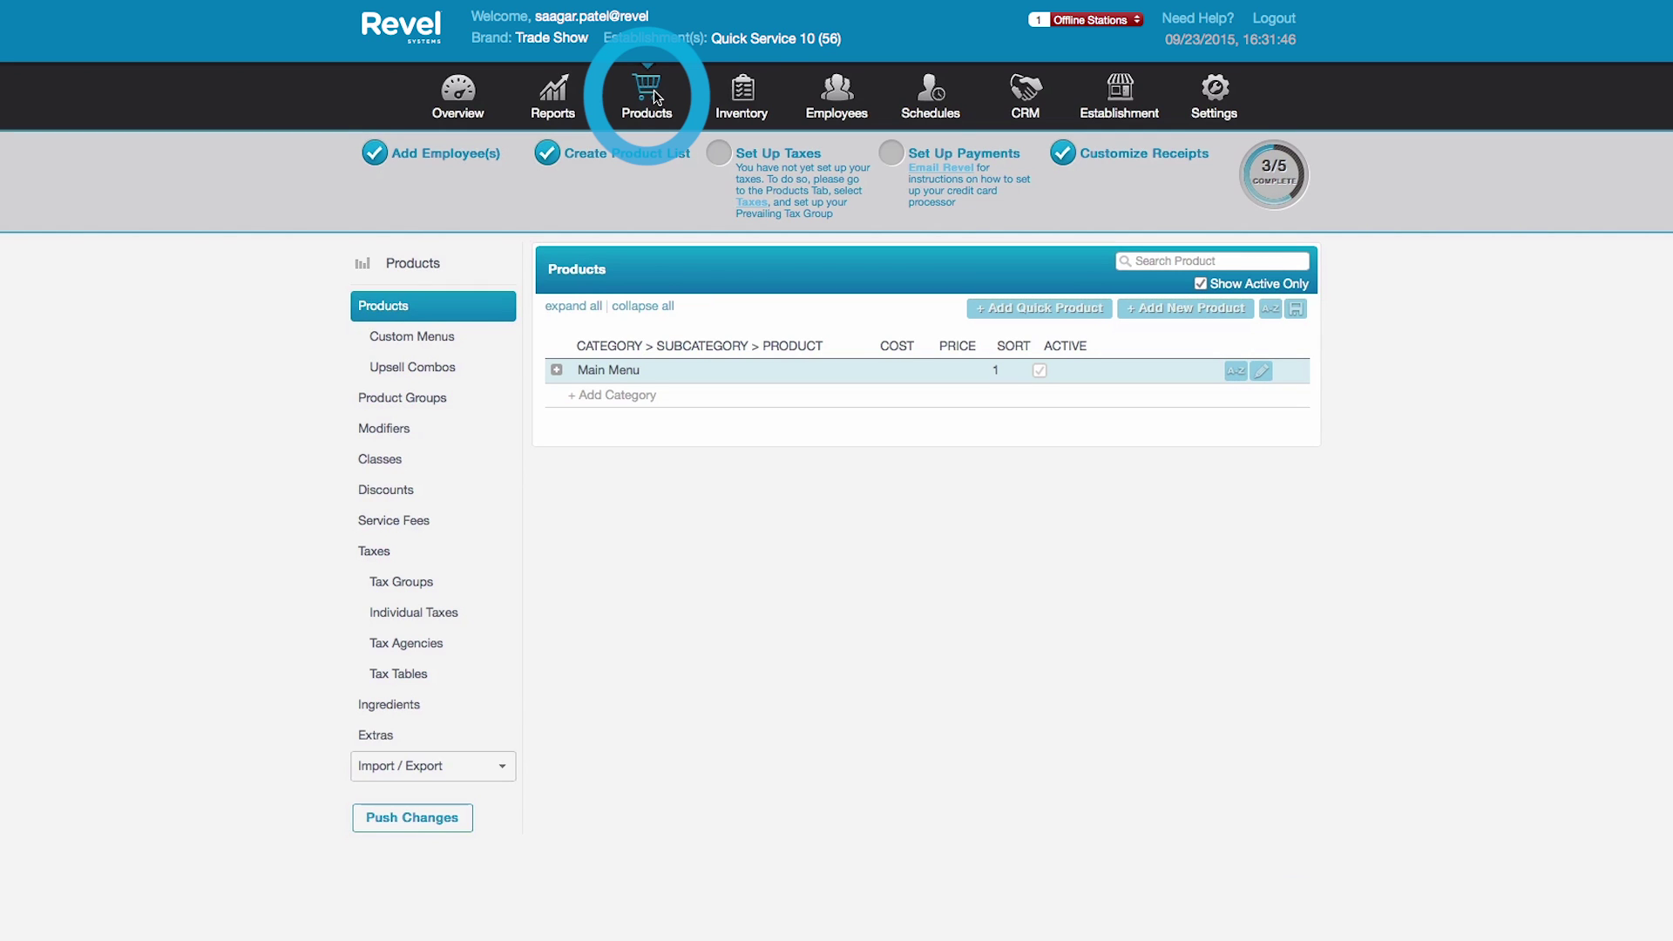
pyautogui.click(556, 370)
pyautogui.click(575, 396)
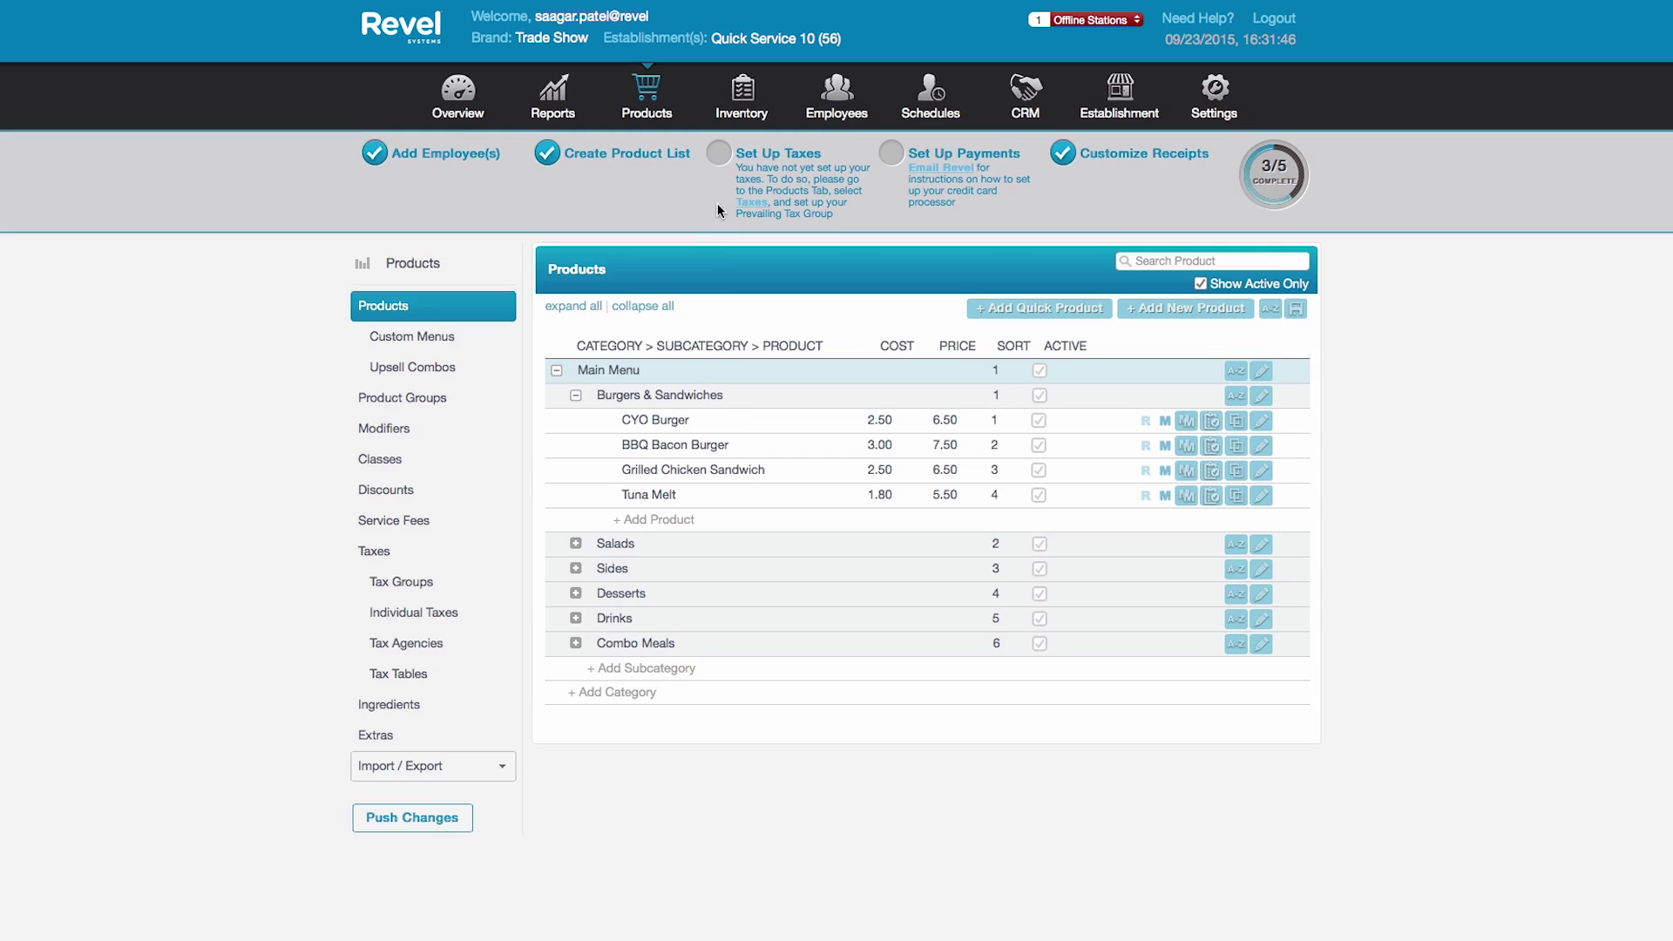
# Step: In the ingredient inventory, set the low stock alert for Blue Moon to 10
pyautogui.click(732, 96)
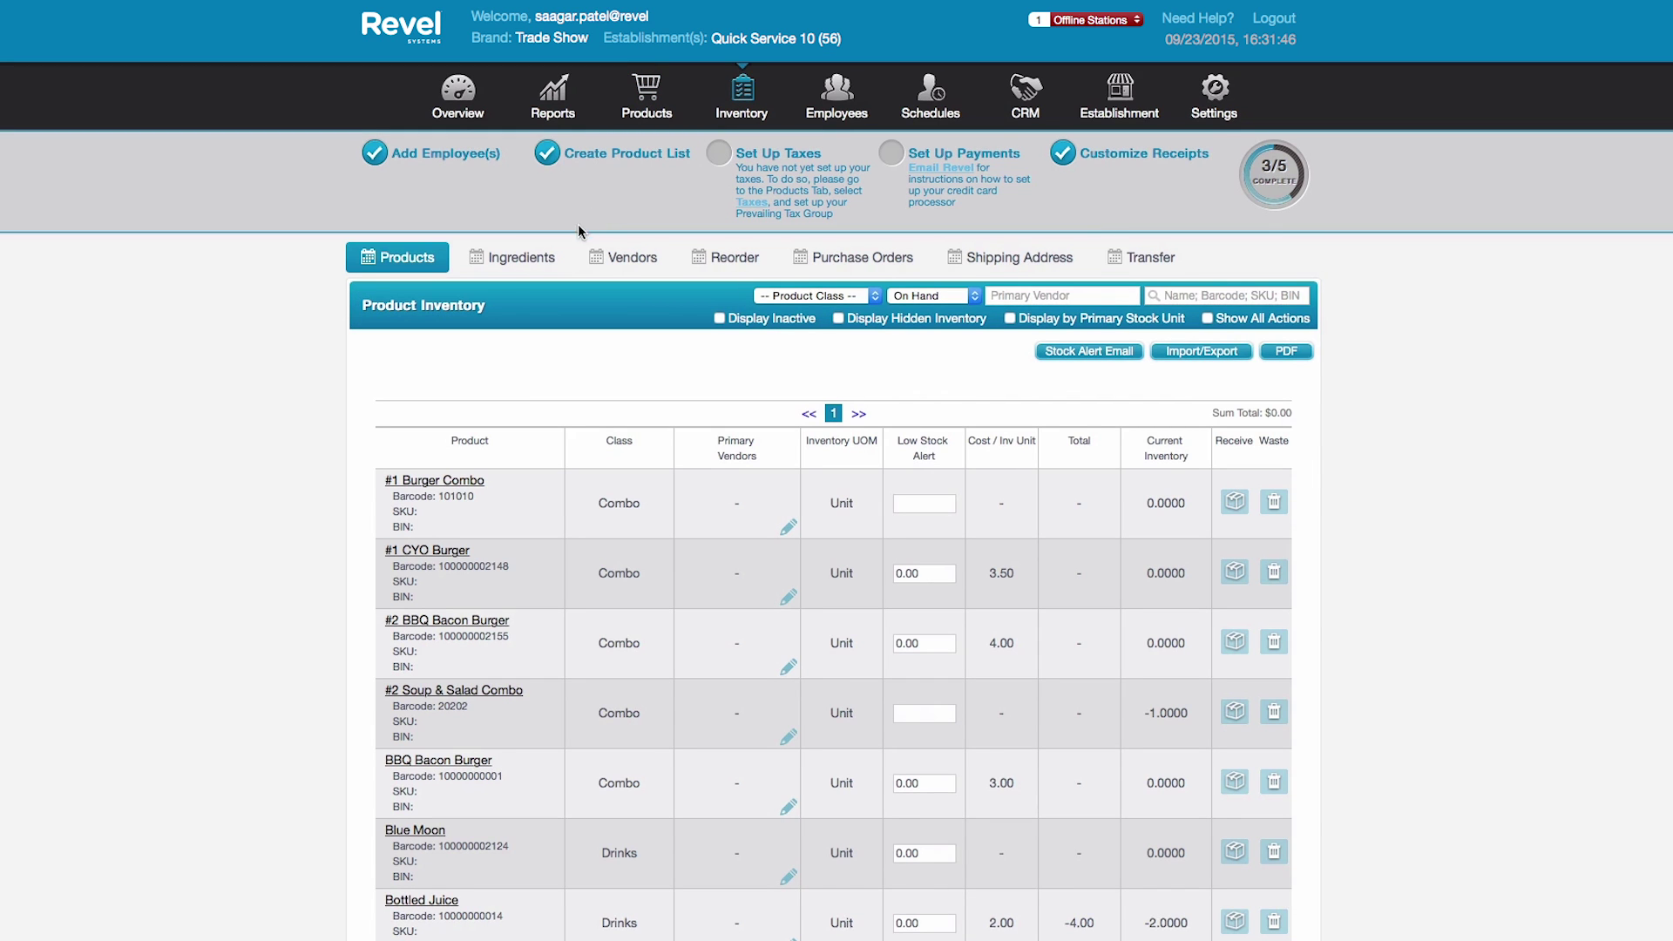
pyautogui.click(531, 255)
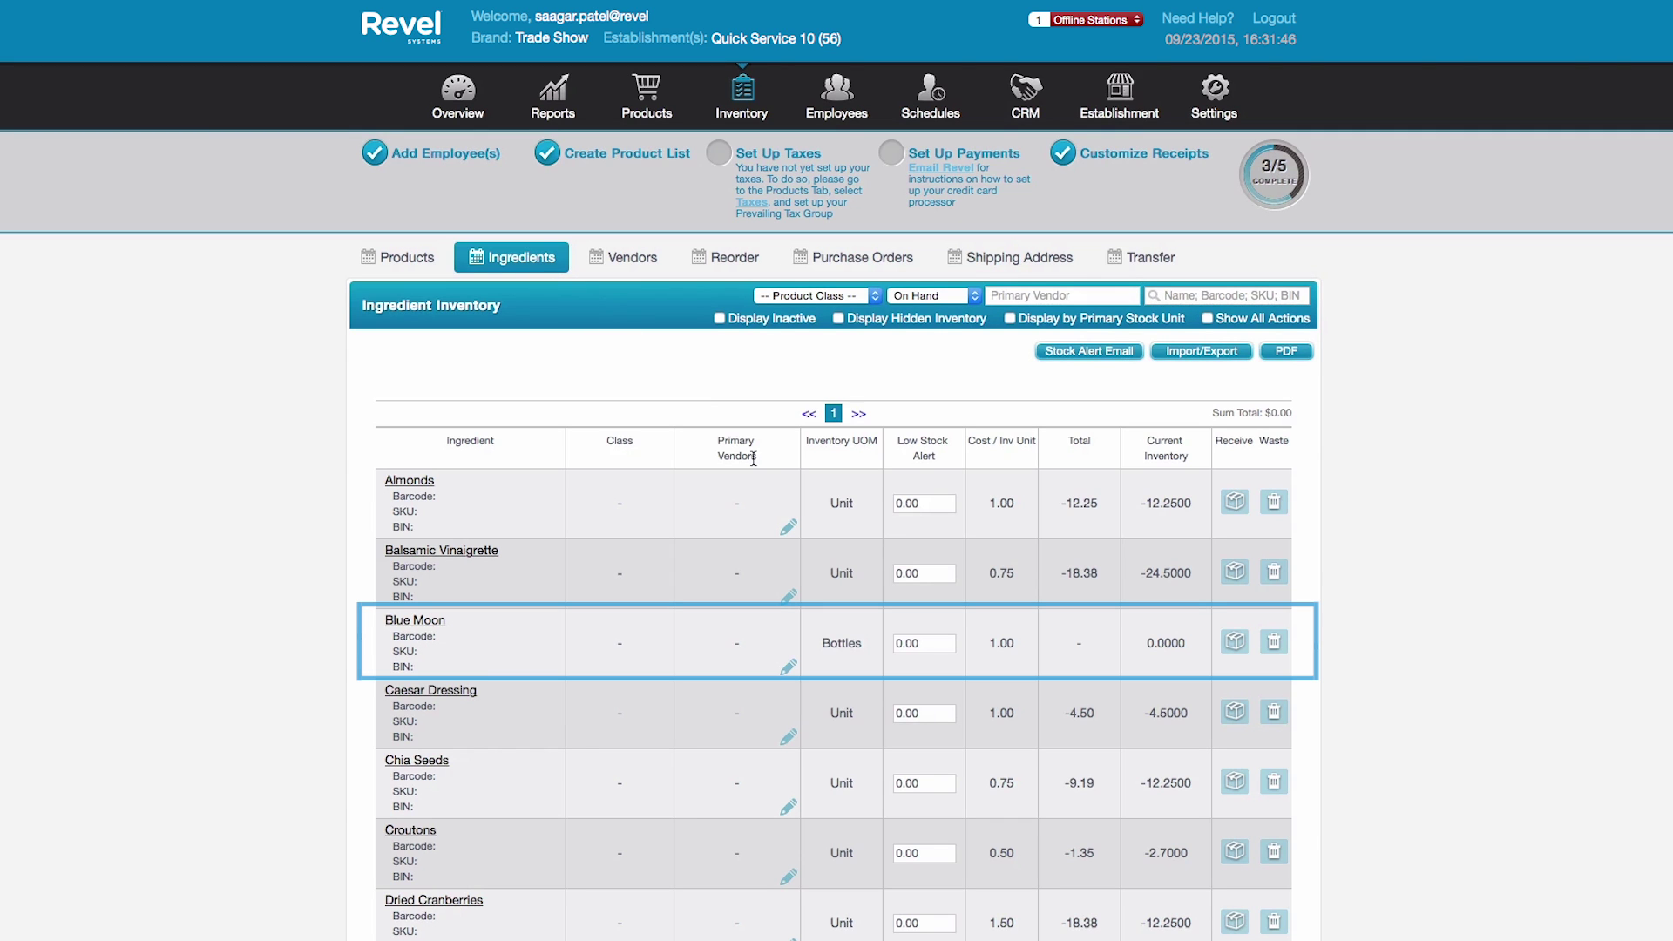
pyautogui.click(923, 642)
pyautogui.press('BackSpace')
pyautogui.press('BackSpace')
pyautogui.press('BackSpace')
pyautogui.press('BackSpace')
pyautogui.write('1')
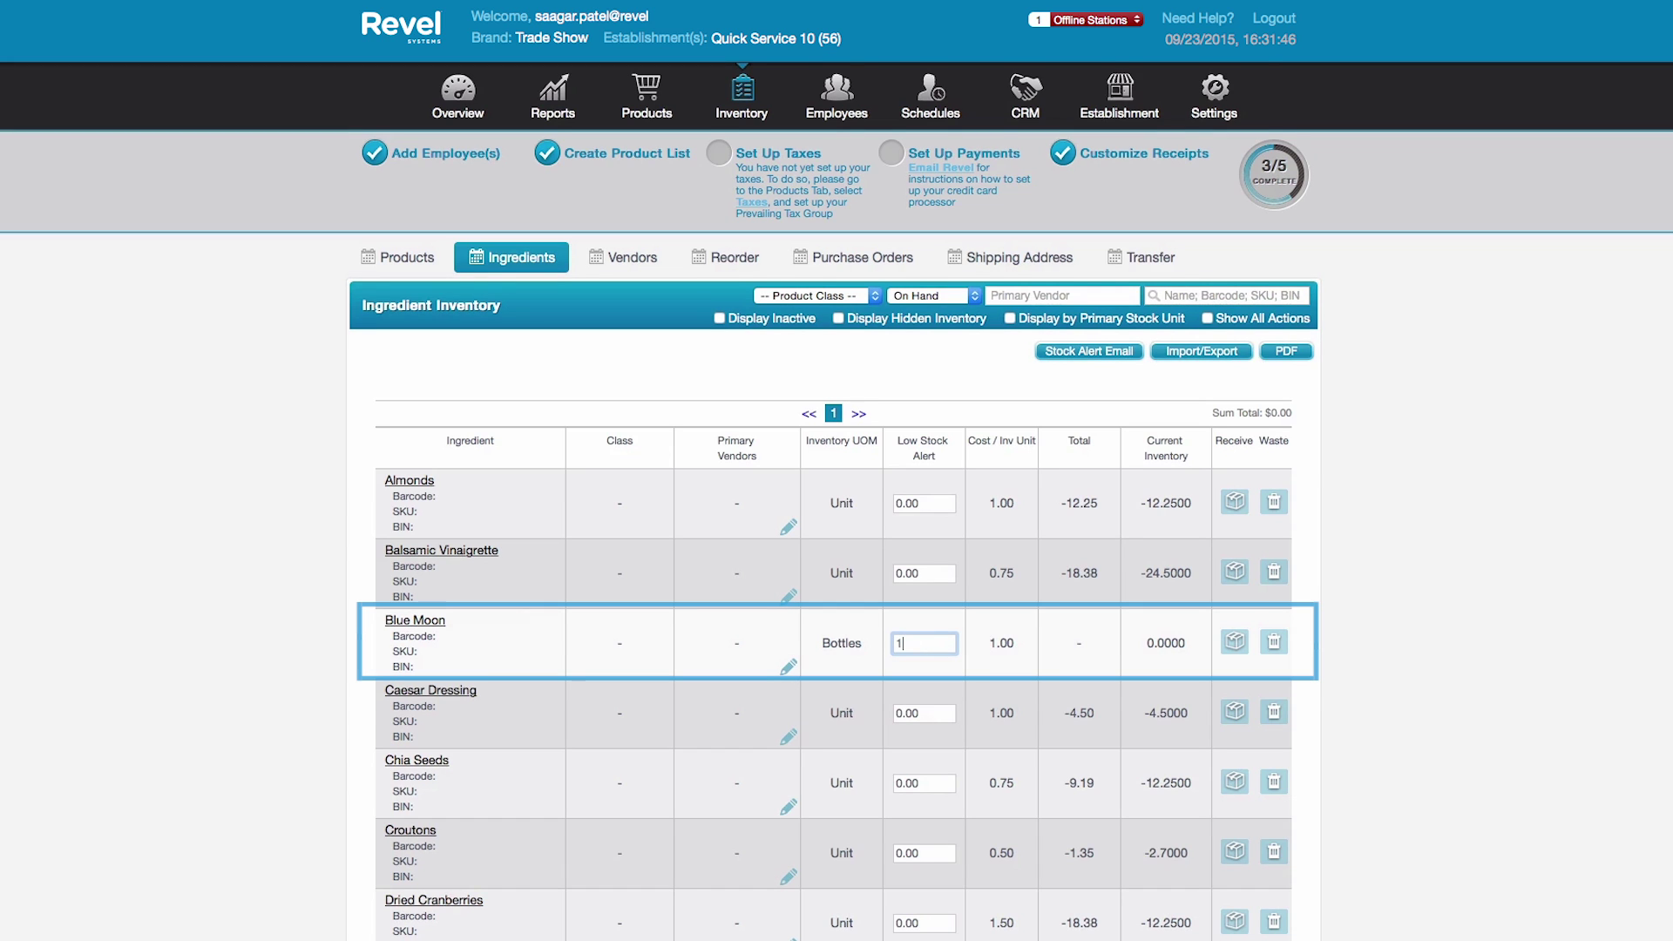
pyautogui.write('0')
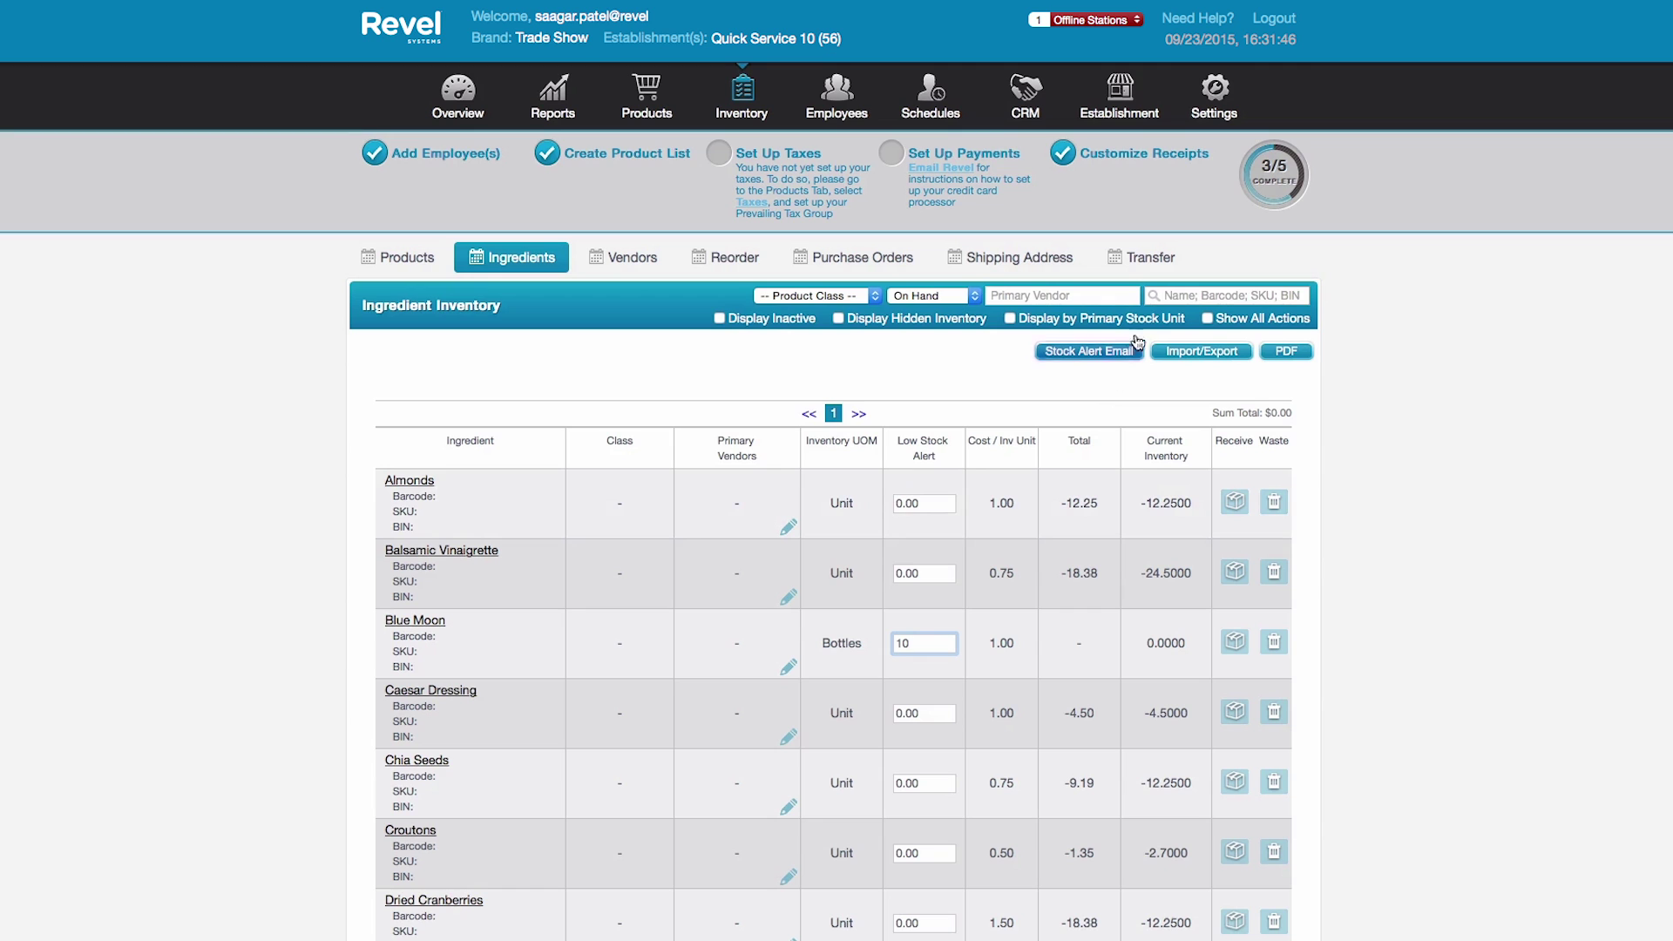
# Step: Show all inventory actions and receive 50 bottles of Blue Moon at a cost of 1.00 per unit
pyautogui.click(1209, 319)
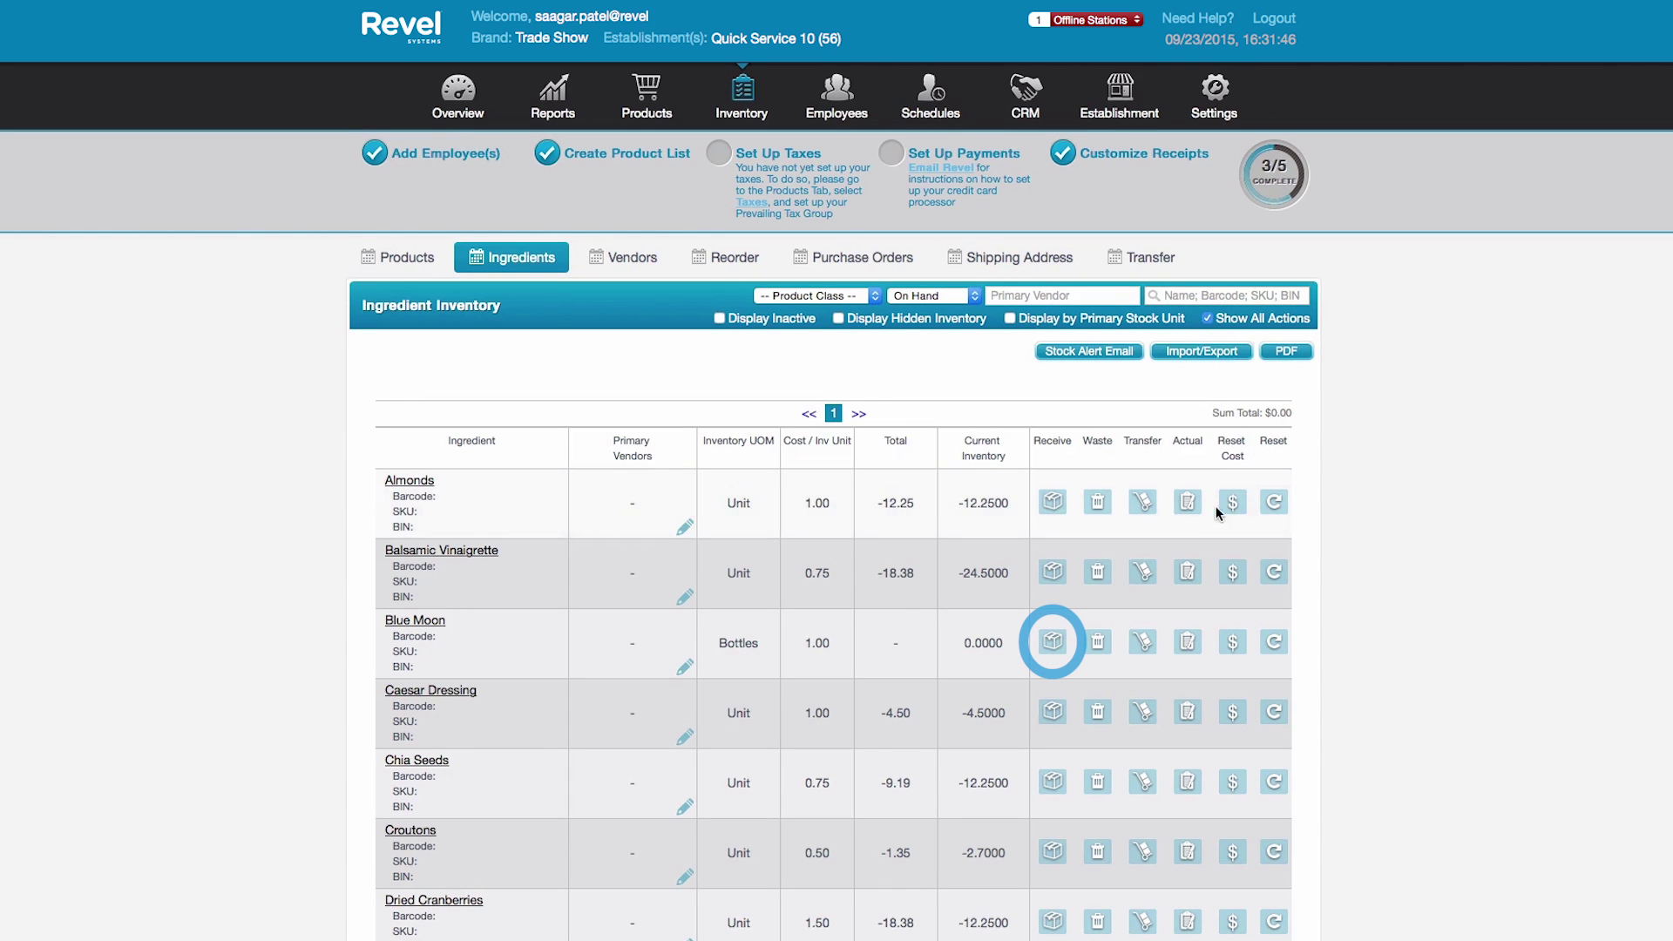
pyautogui.click(1054, 645)
pyautogui.write('50')
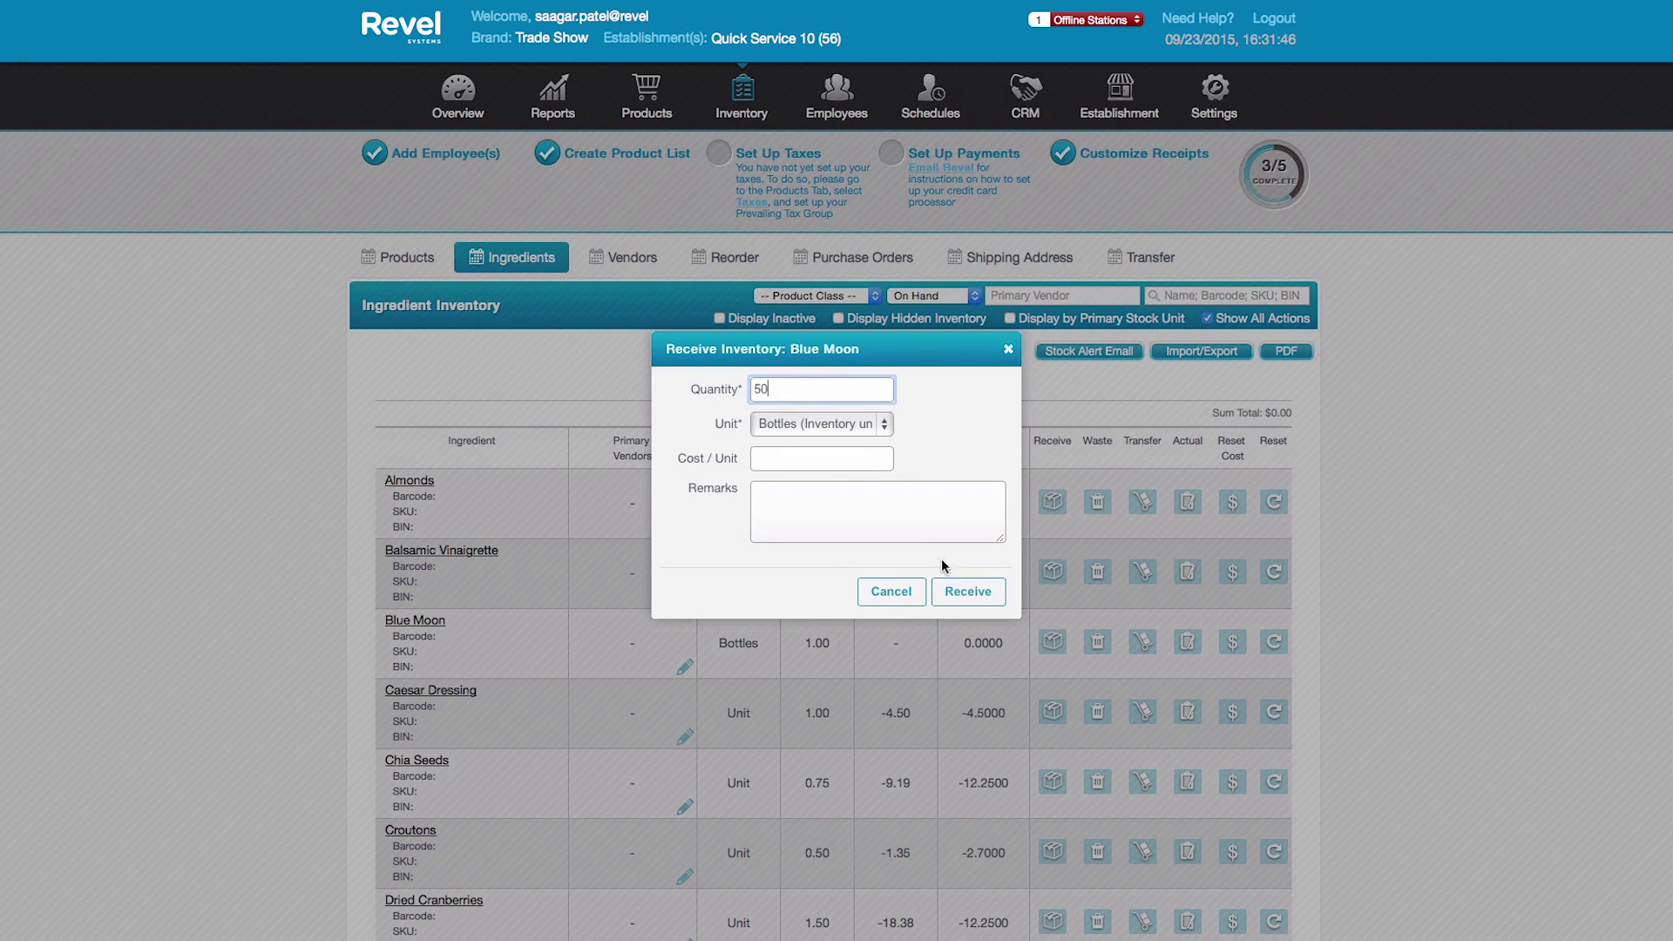
pyautogui.click(832, 468)
pyautogui.write('1.00')
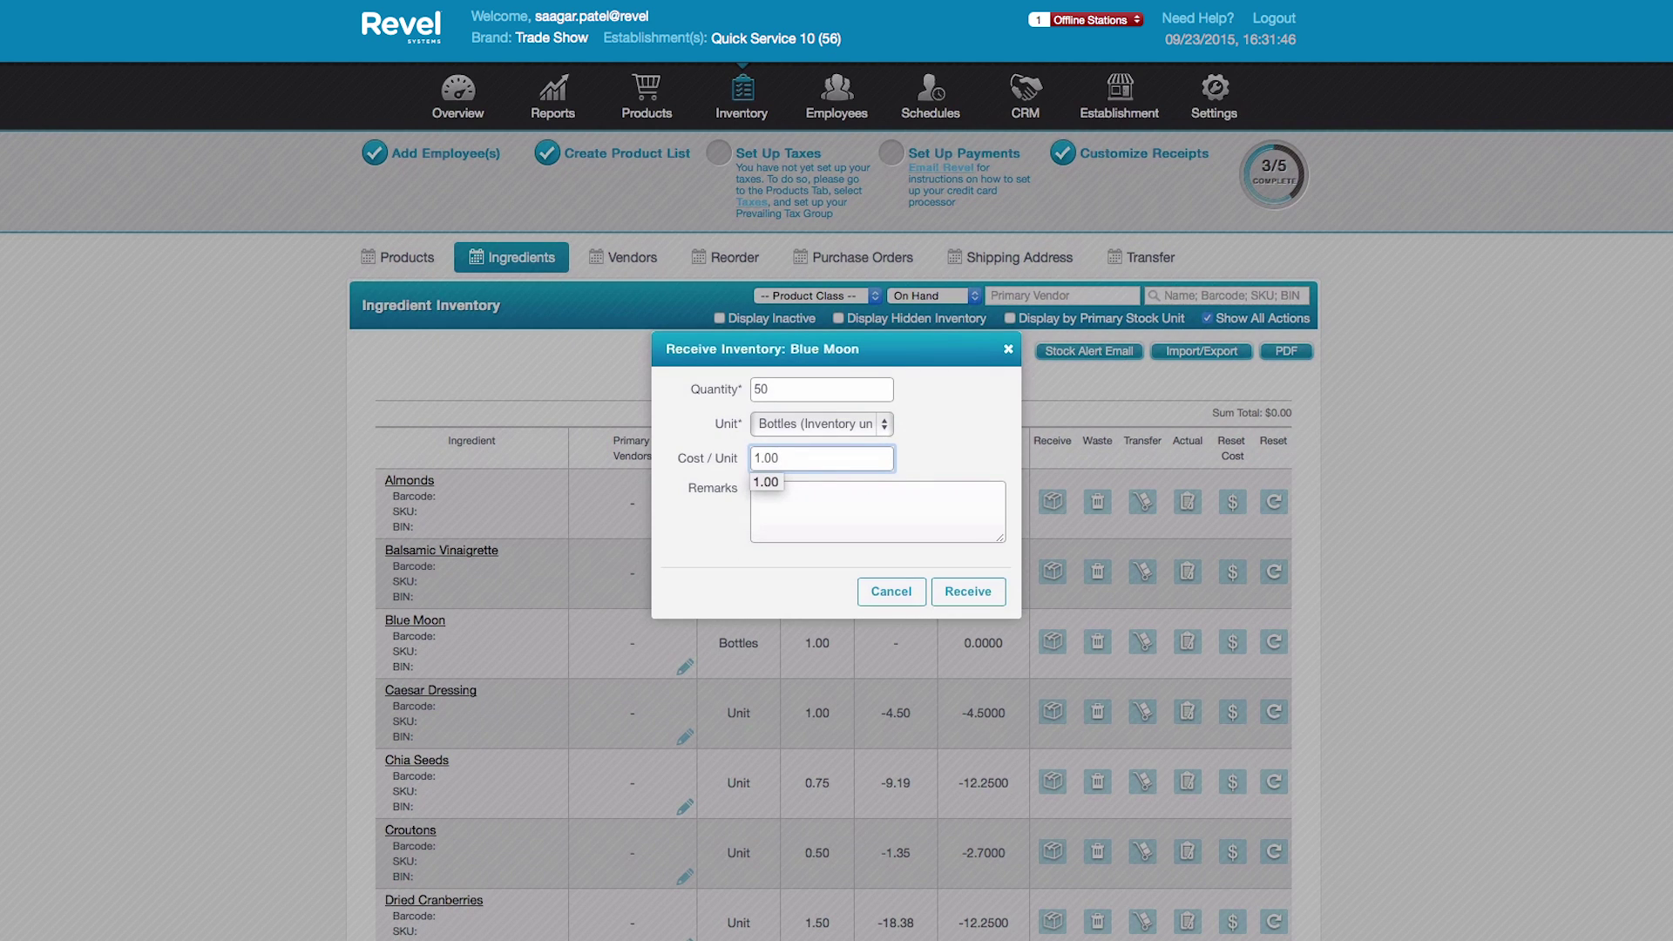
pyautogui.click(928, 520)
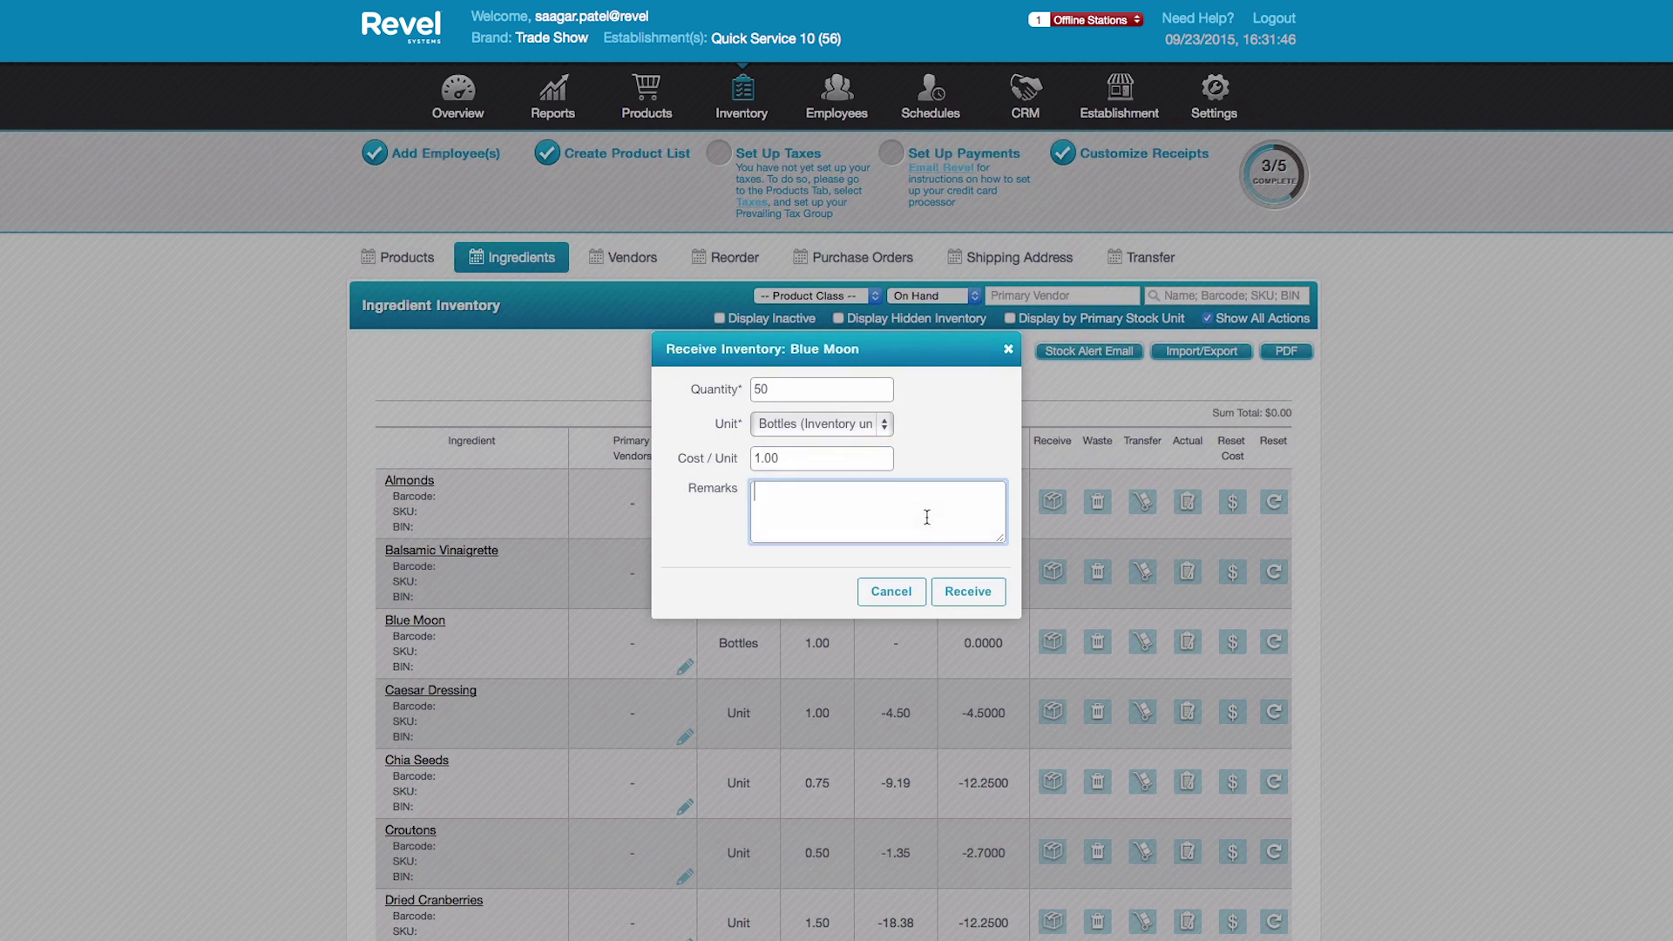
pyautogui.click(965, 591)
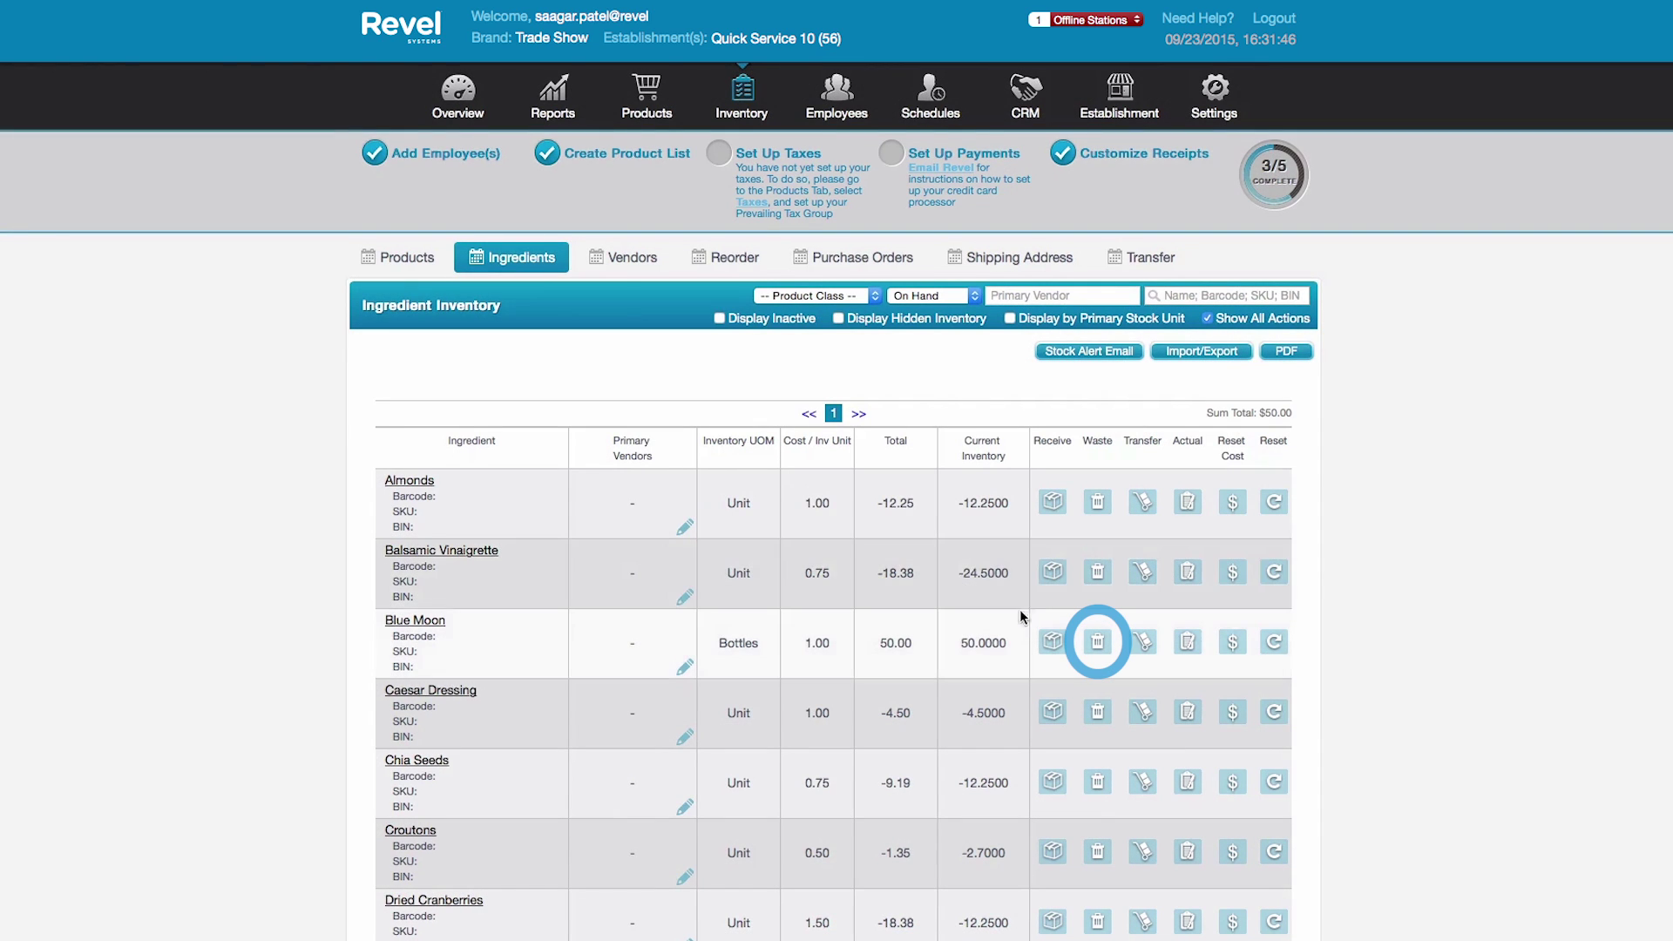
# Step: Add waste of 2 bottles of Blue Moon with cost adjustment enabled and the remark "dropped on floor"
pyautogui.click(1098, 645)
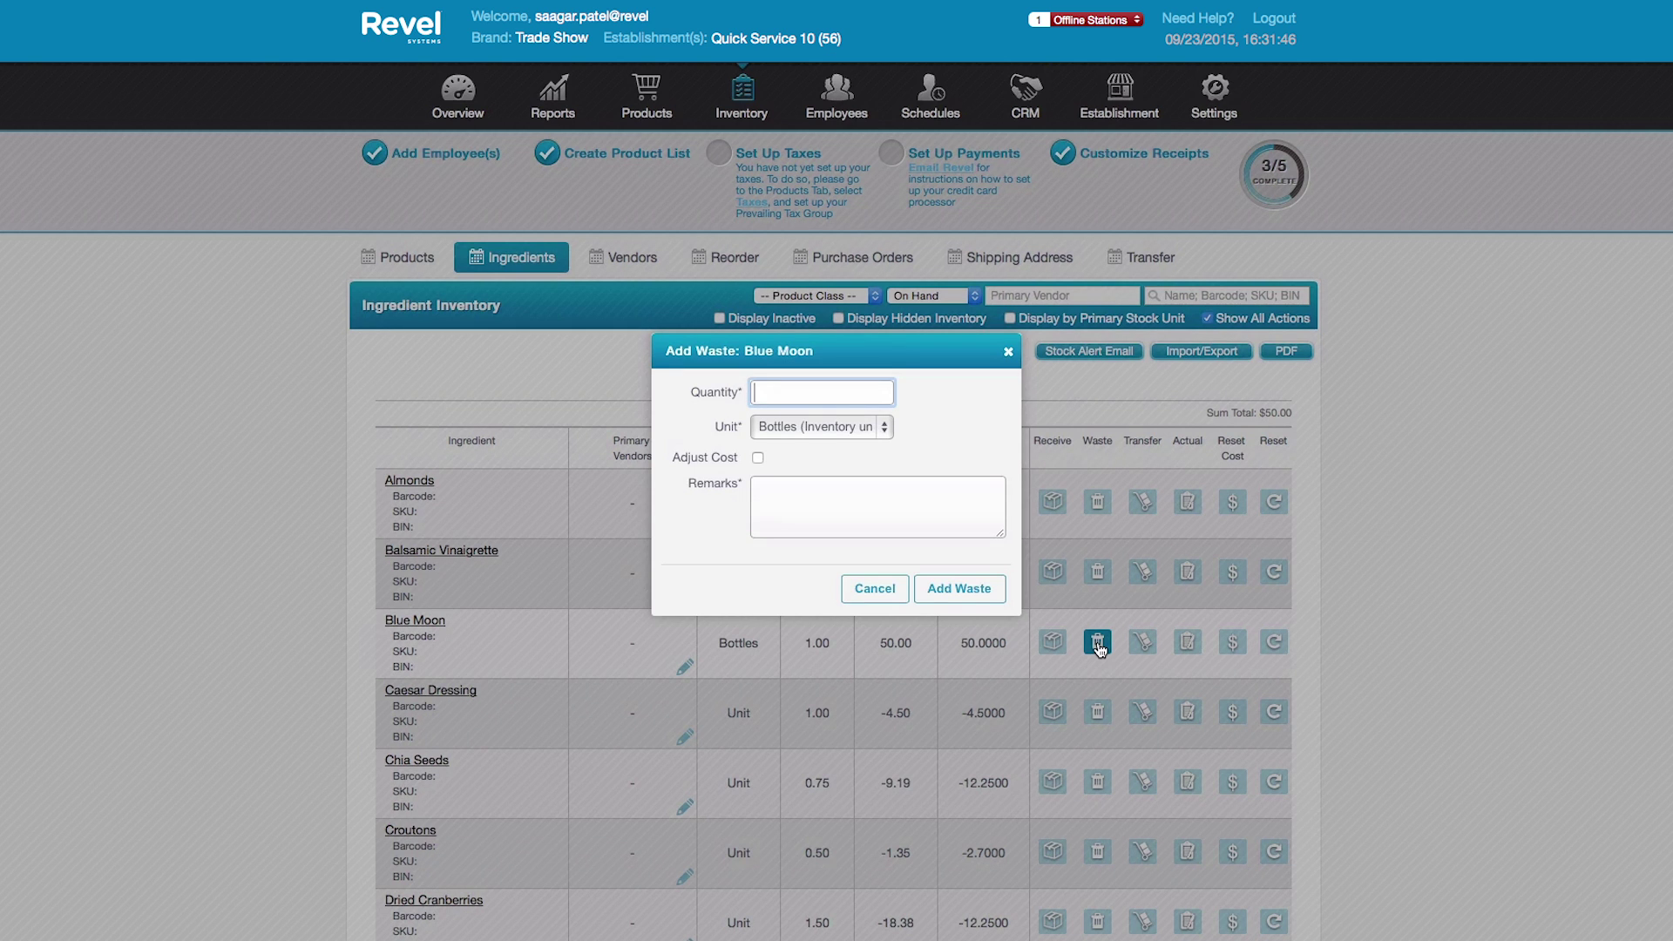
pyautogui.write('2')
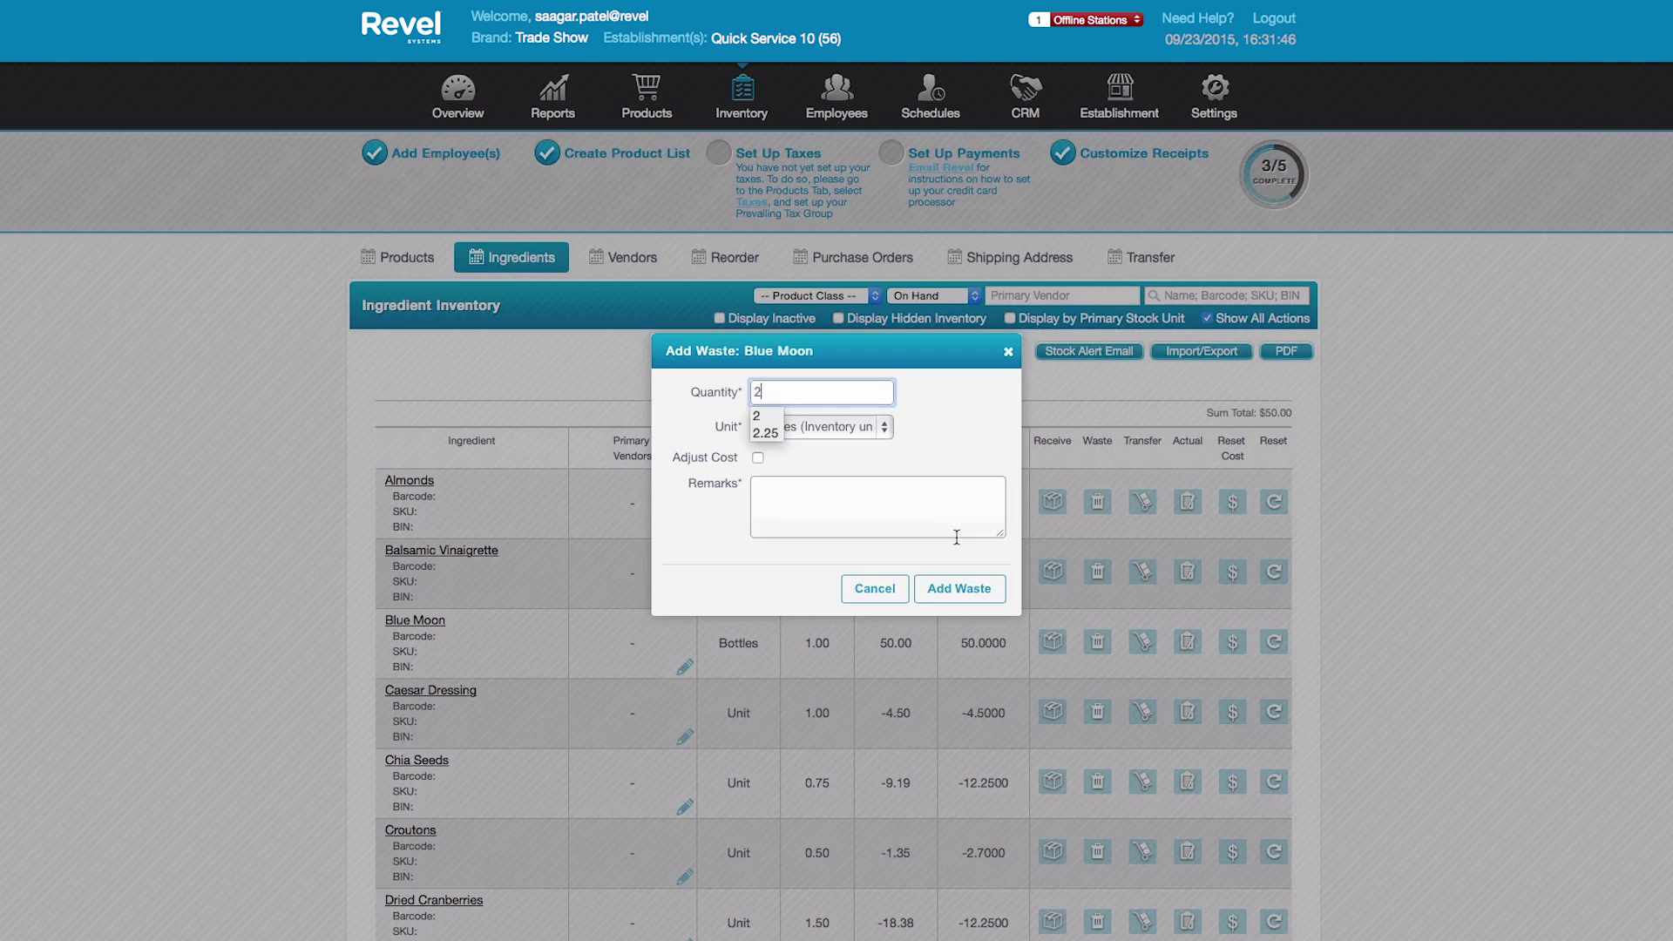
pyautogui.click(916, 515)
pyautogui.click(758, 458)
pyautogui.click(759, 489)
pyautogui.write('dr')
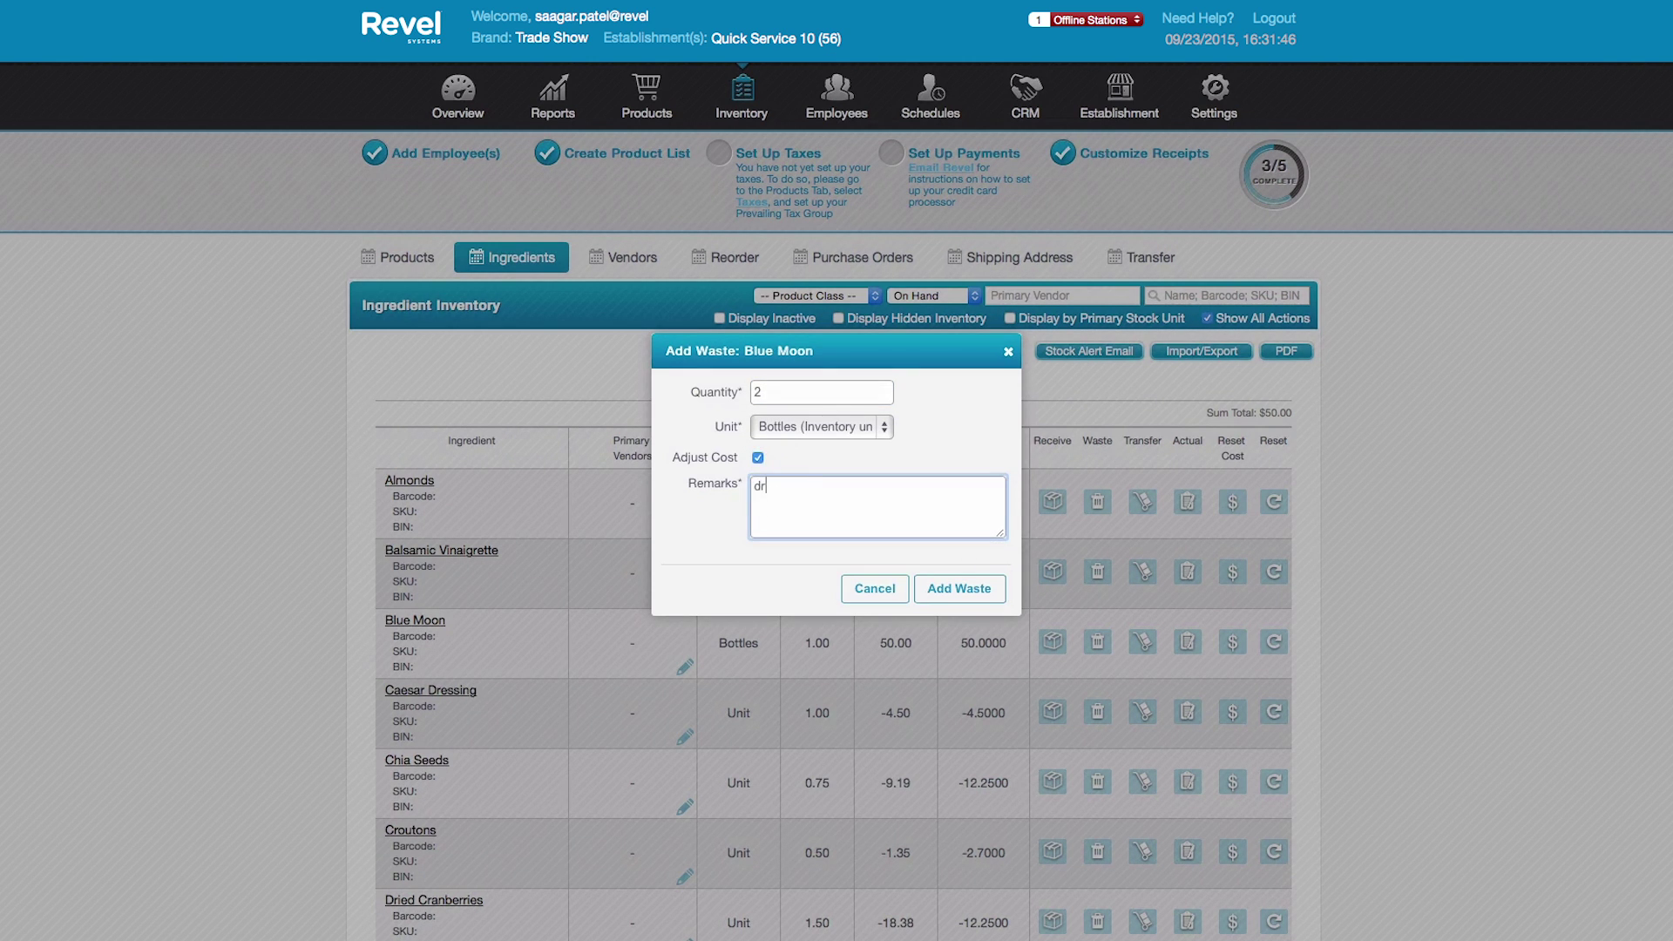
pyautogui.write('opped on floor')
pyautogui.click(933, 584)
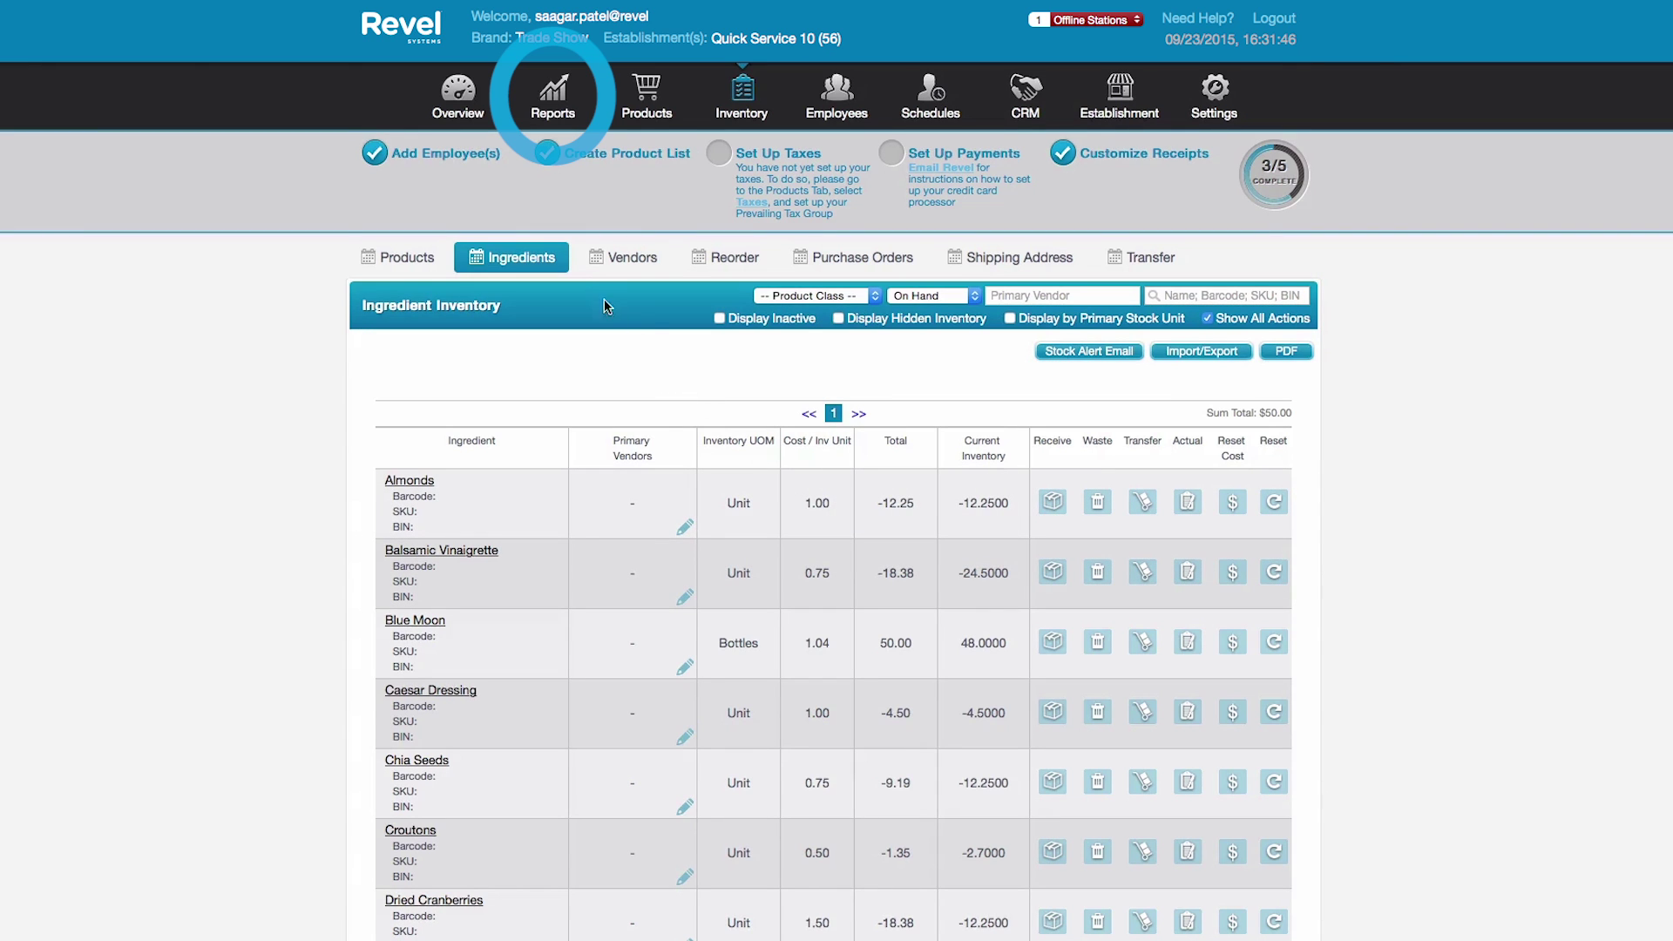
# Step: Open the Product Inventory Summary report to check the Blue Moon stock movements
pyautogui.click(546, 108)
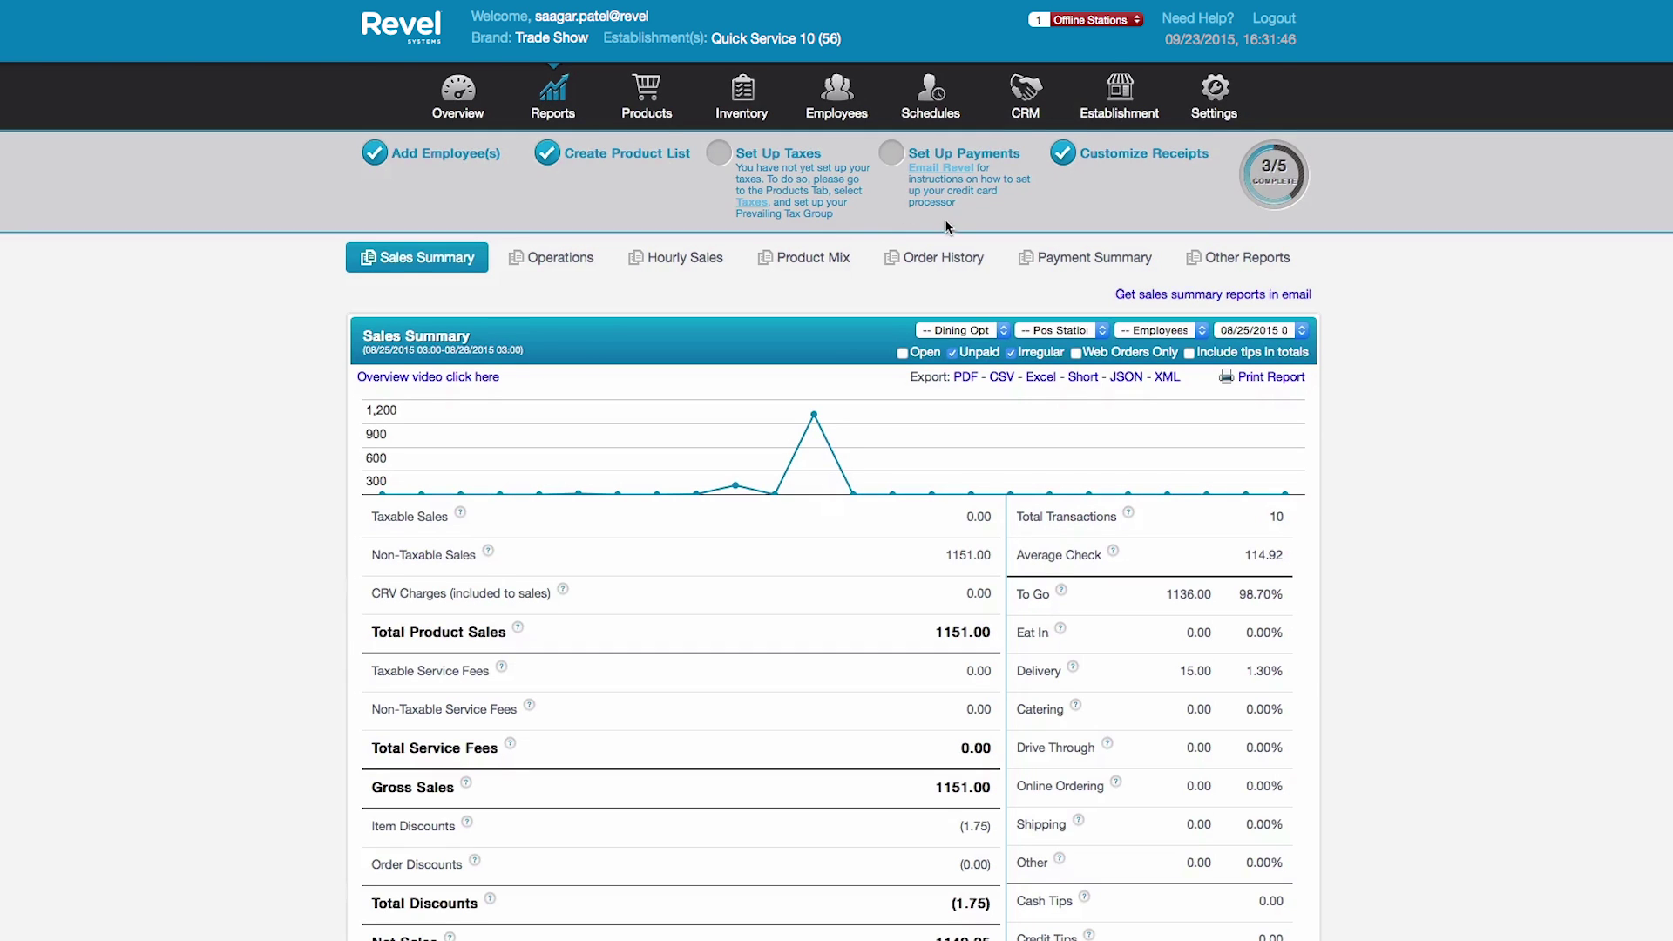
pyautogui.click(1199, 252)
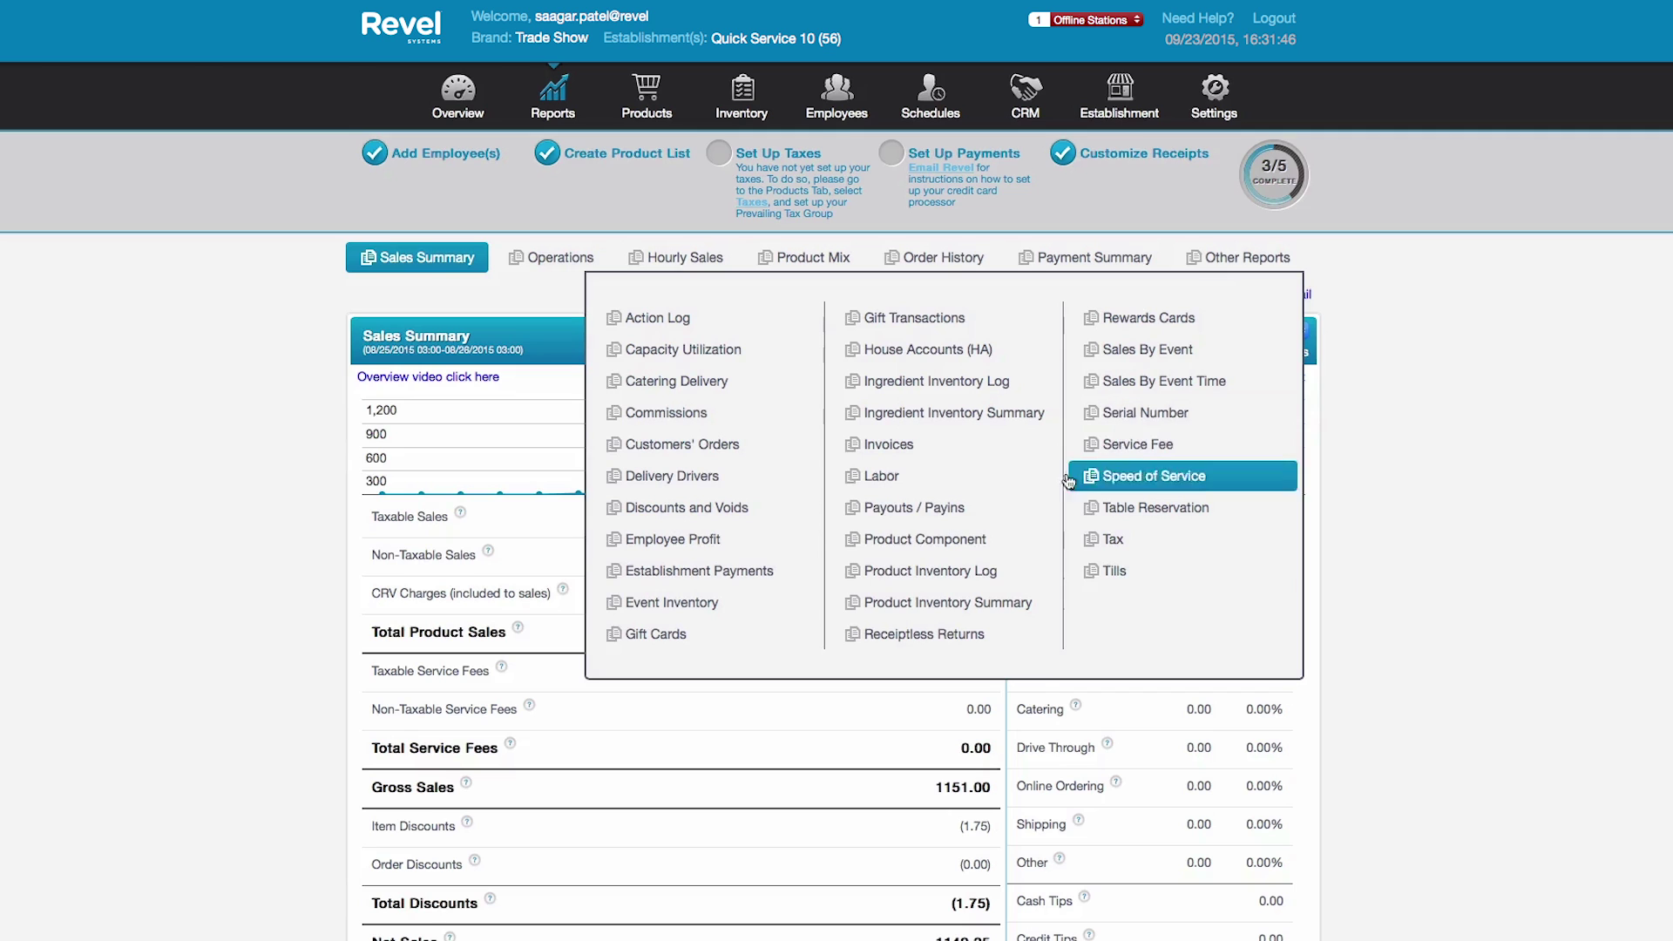
pyautogui.click(1016, 593)
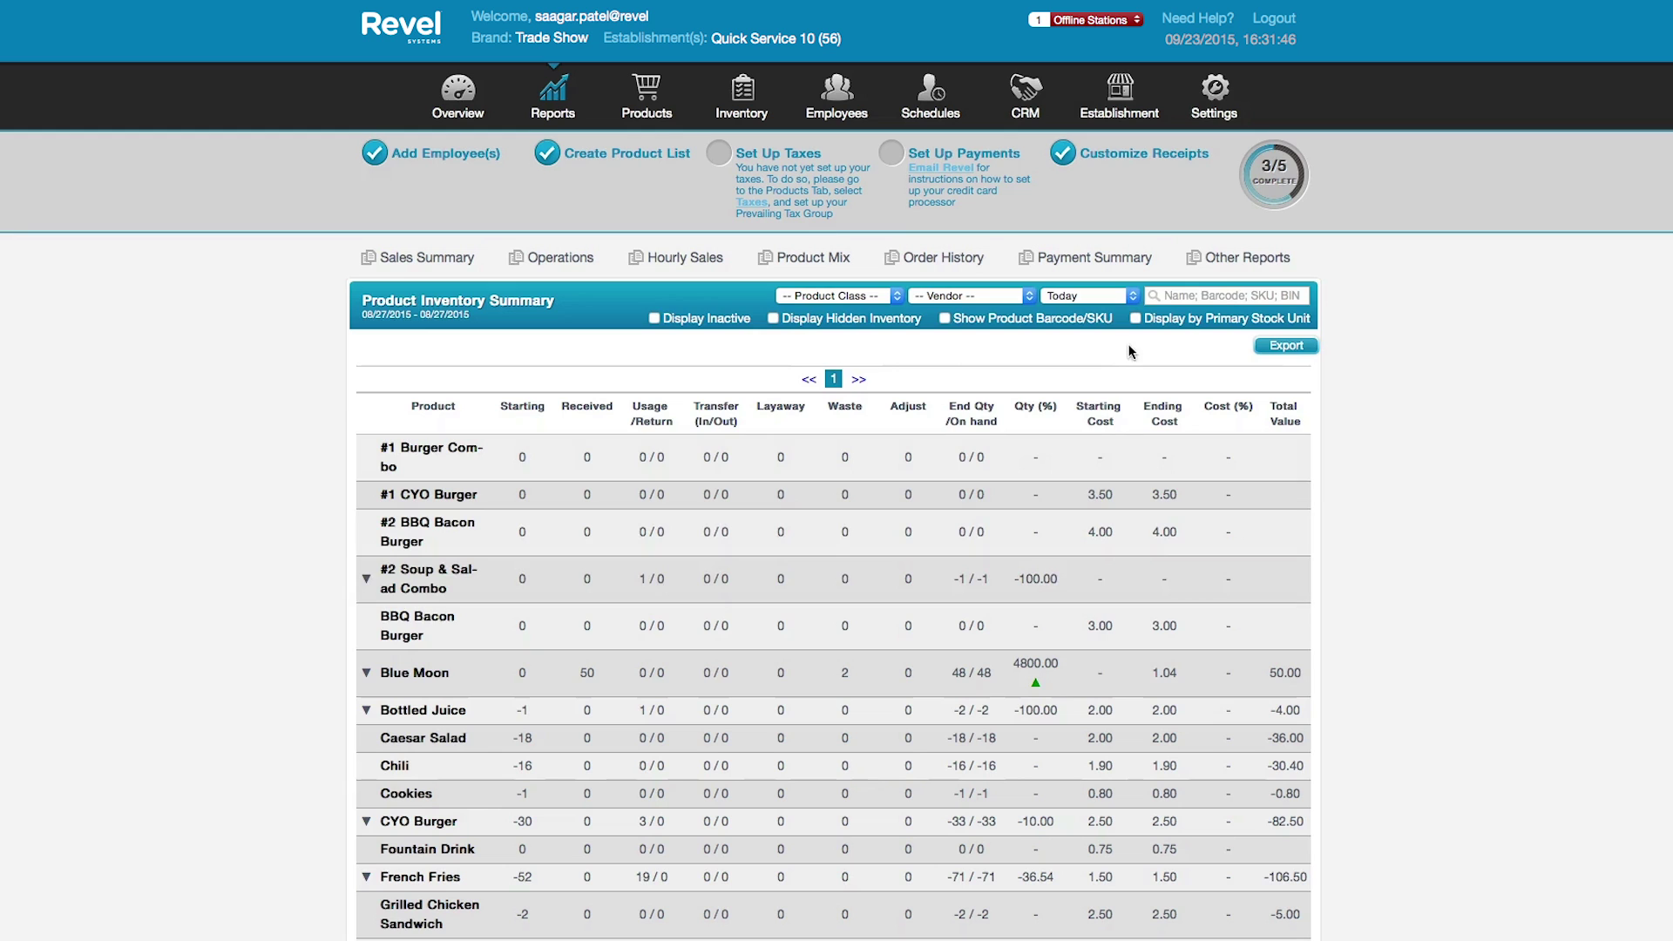
# Step: Open the Speed of Service report and expand the BLT item to view its individual orders
pyautogui.moveTo(1207, 263)
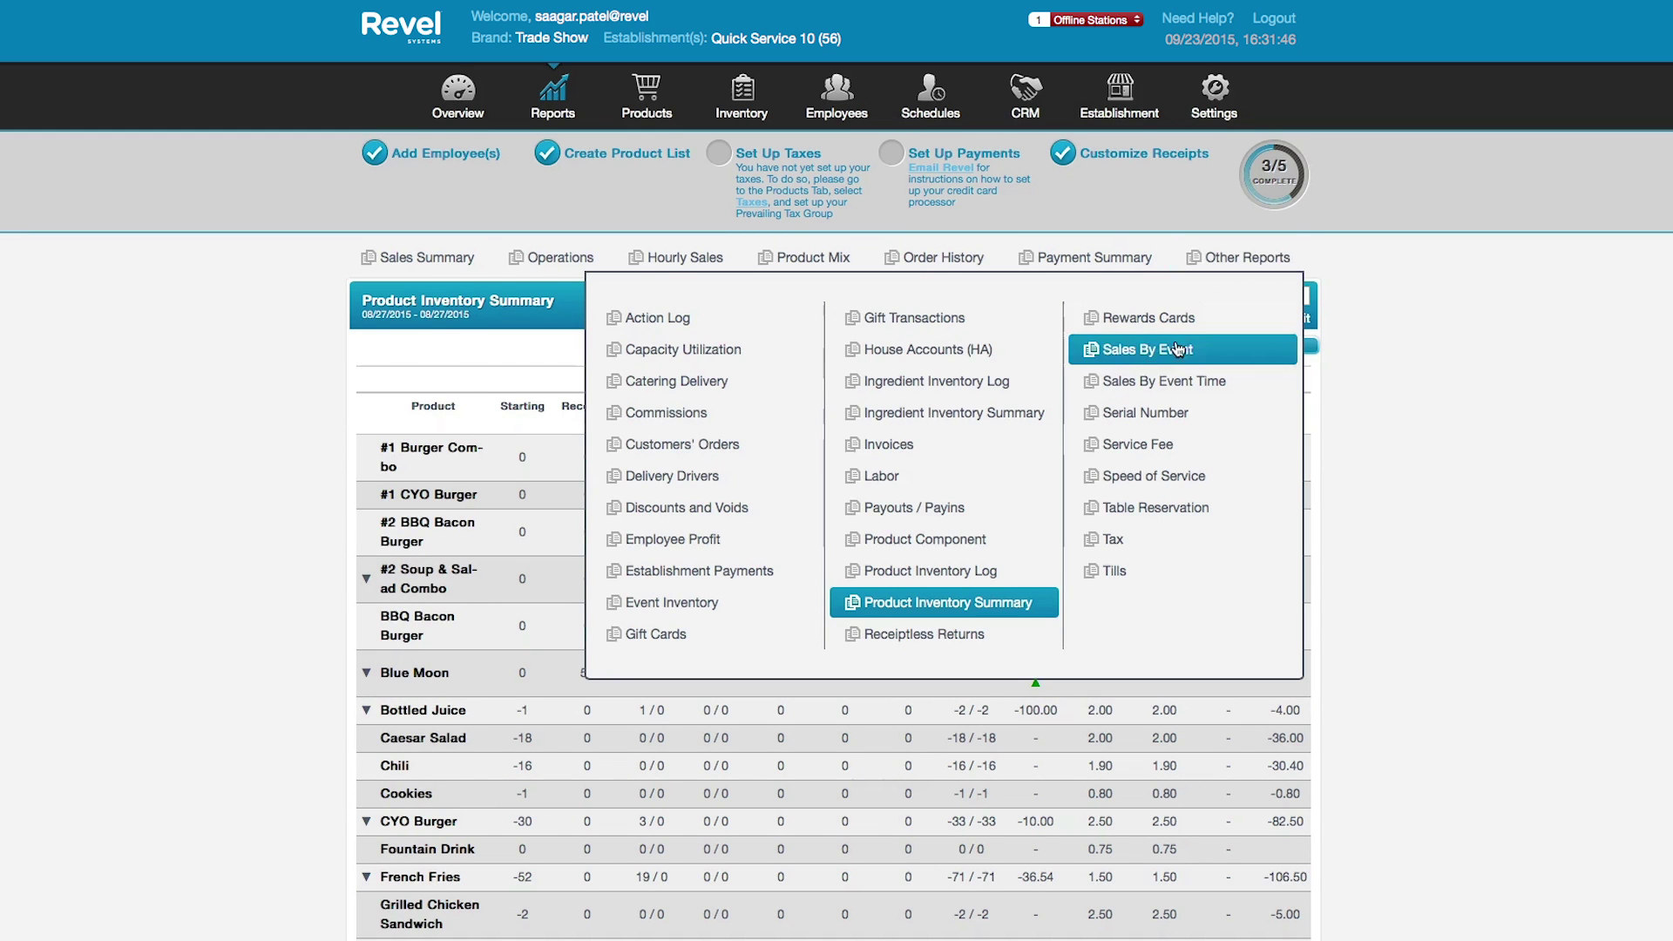
pyautogui.click(1109, 478)
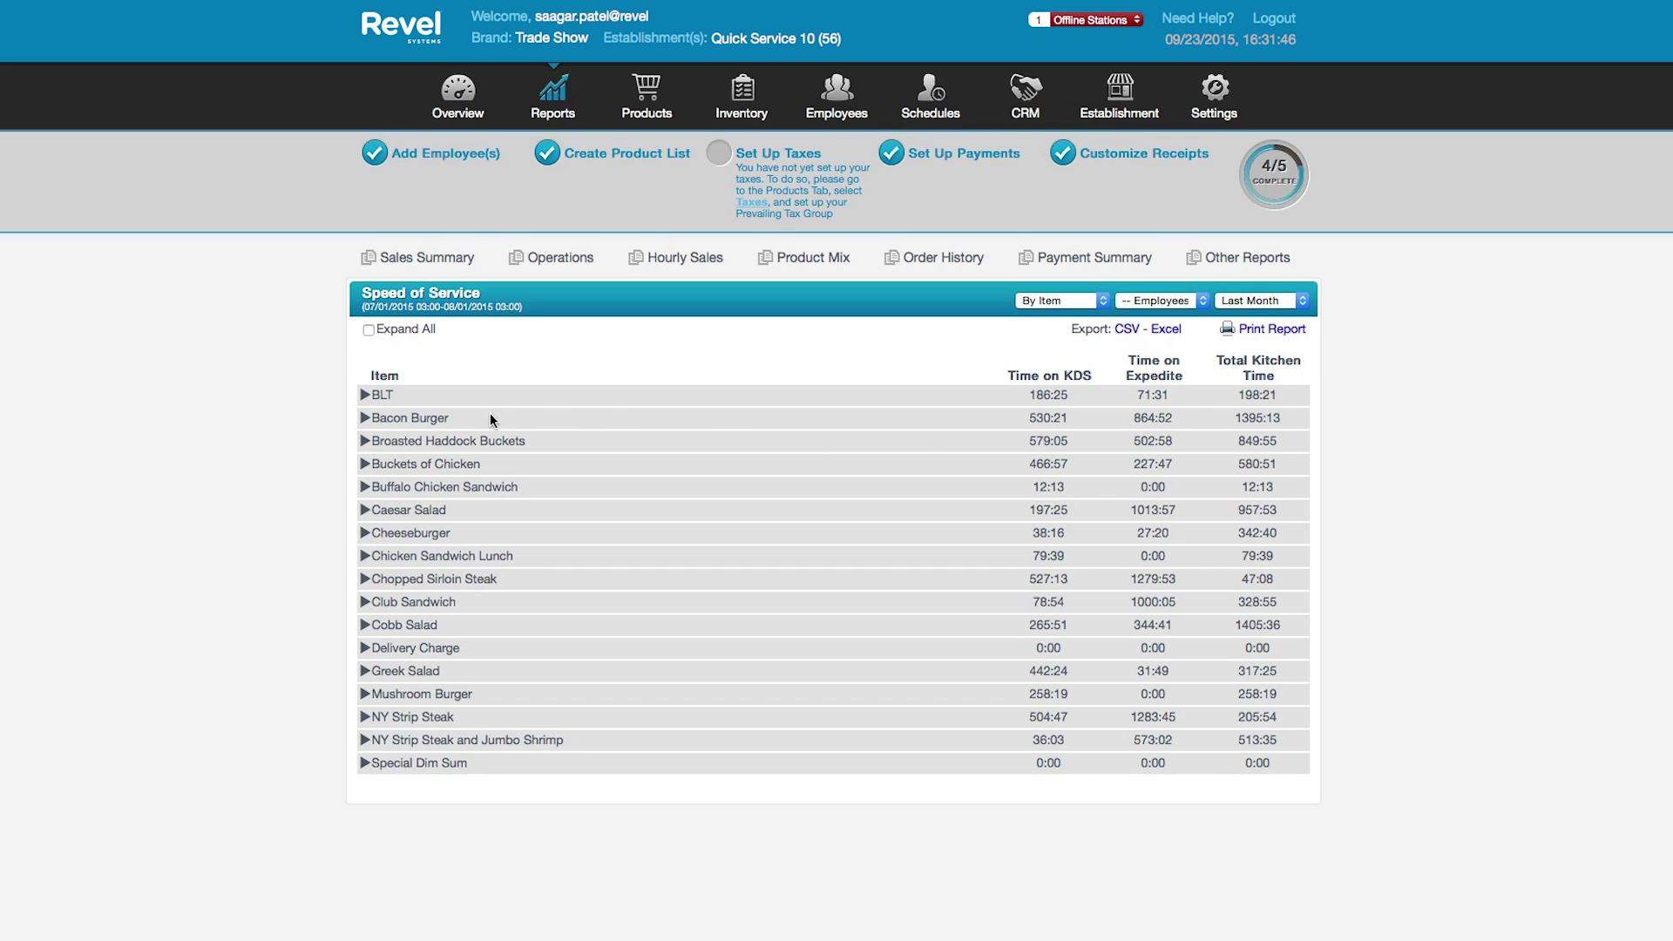
pyautogui.click(365, 397)
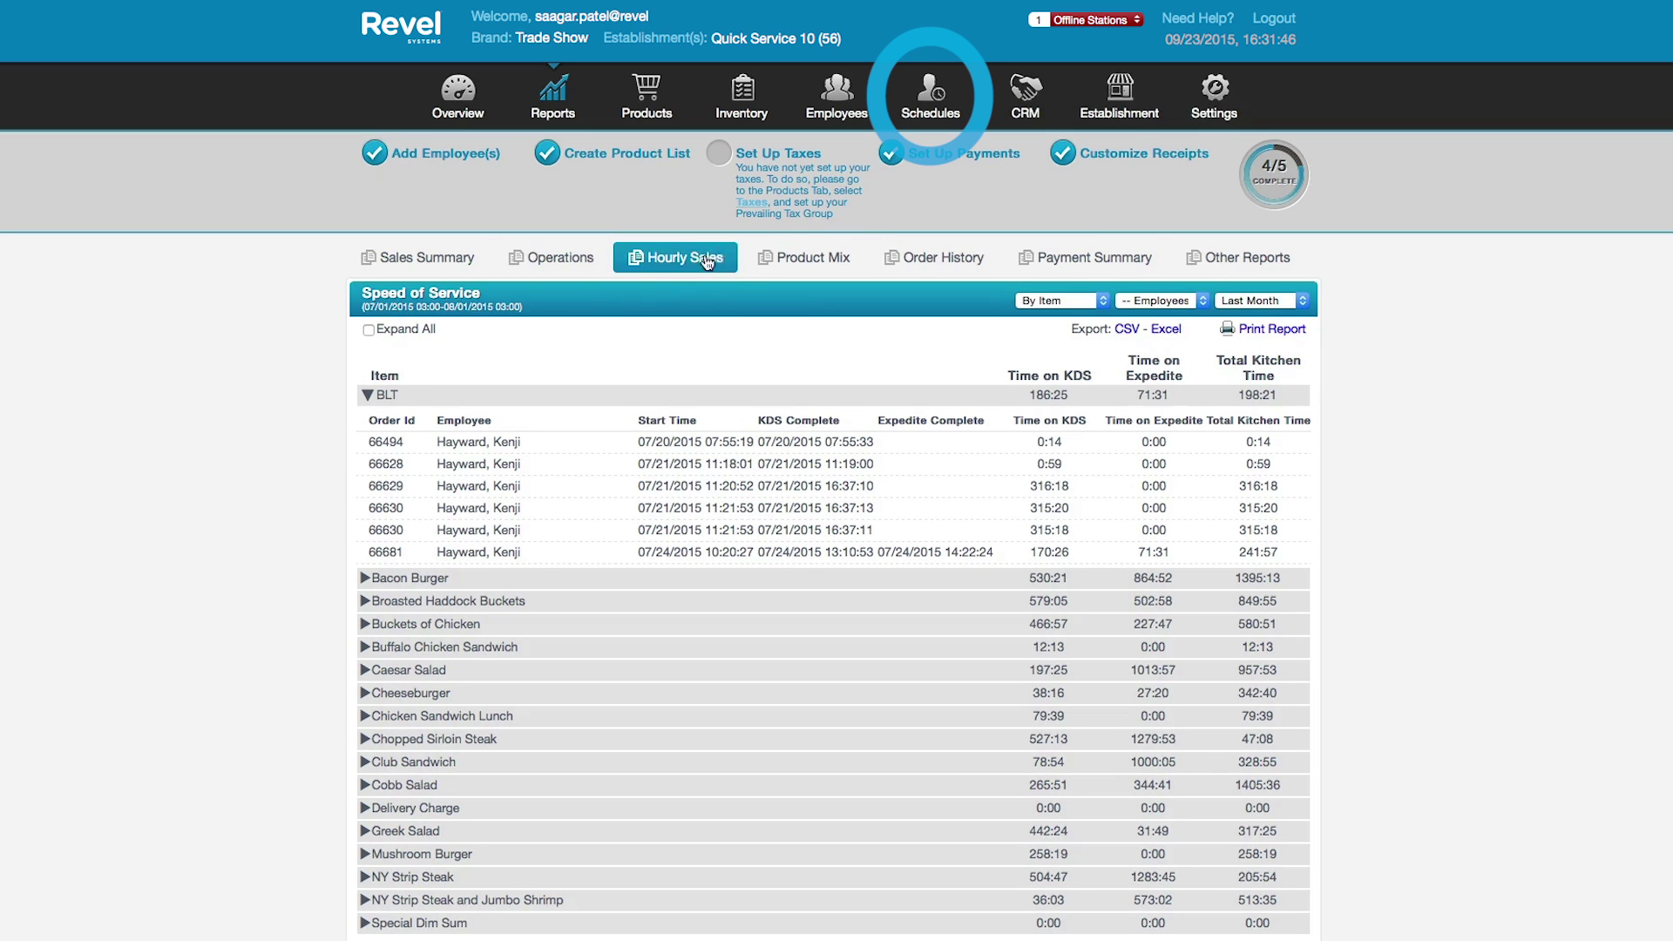
# Step: Go to the employee schedules and open the time sheet rules
pyautogui.click(915, 122)
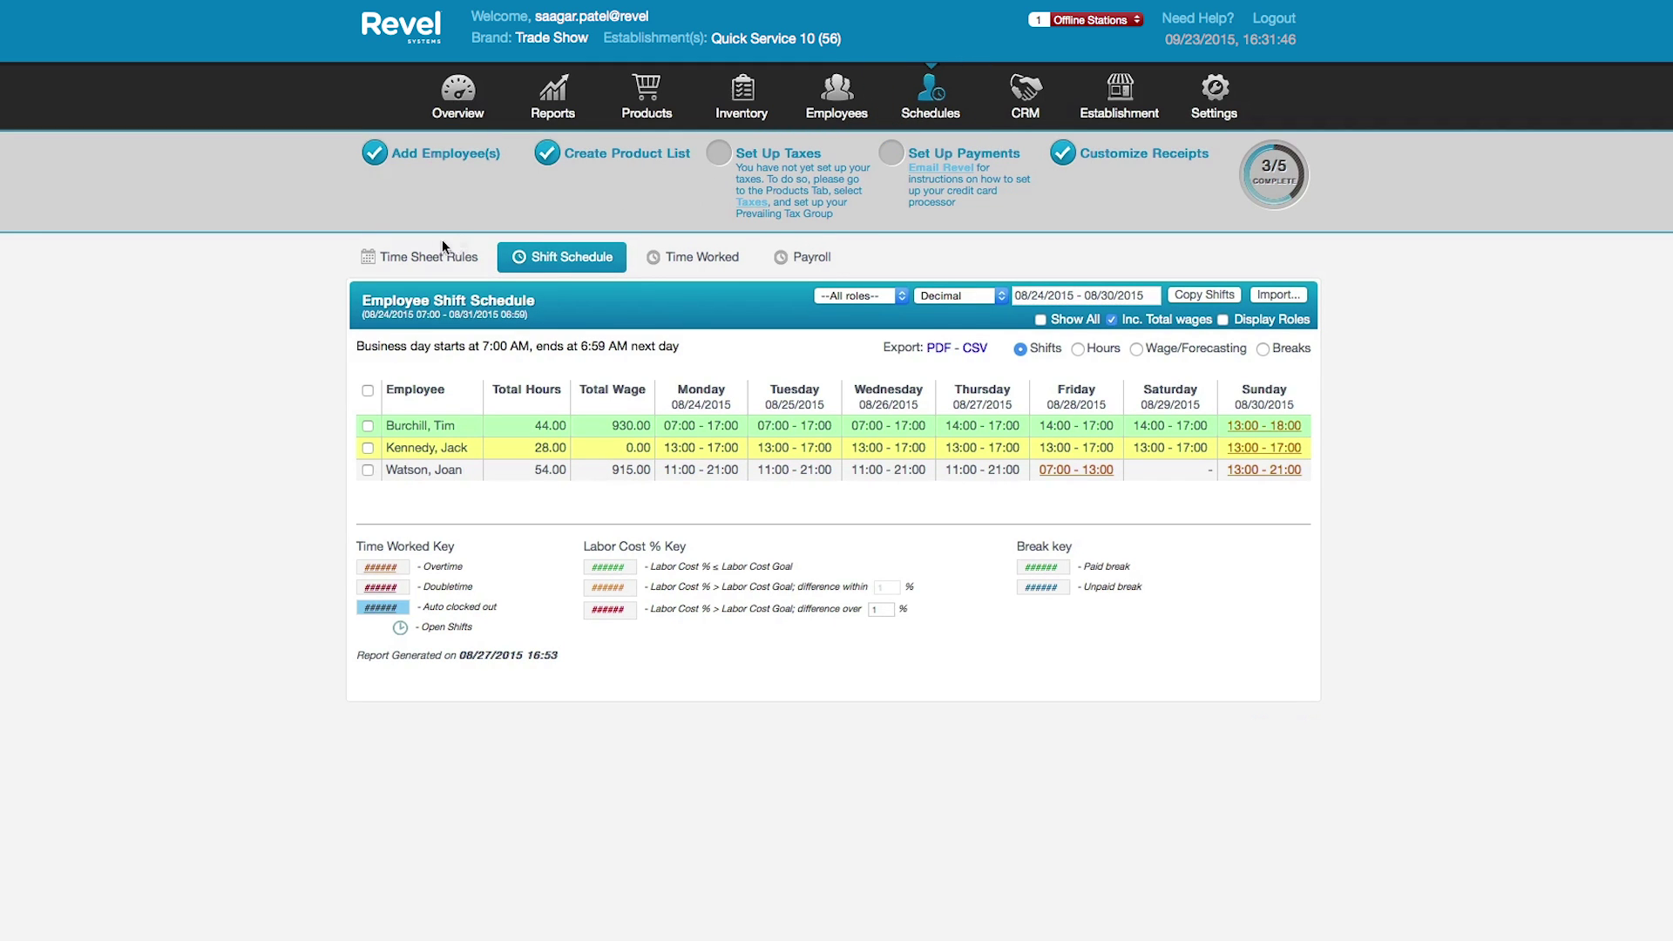
pyautogui.click(386, 260)
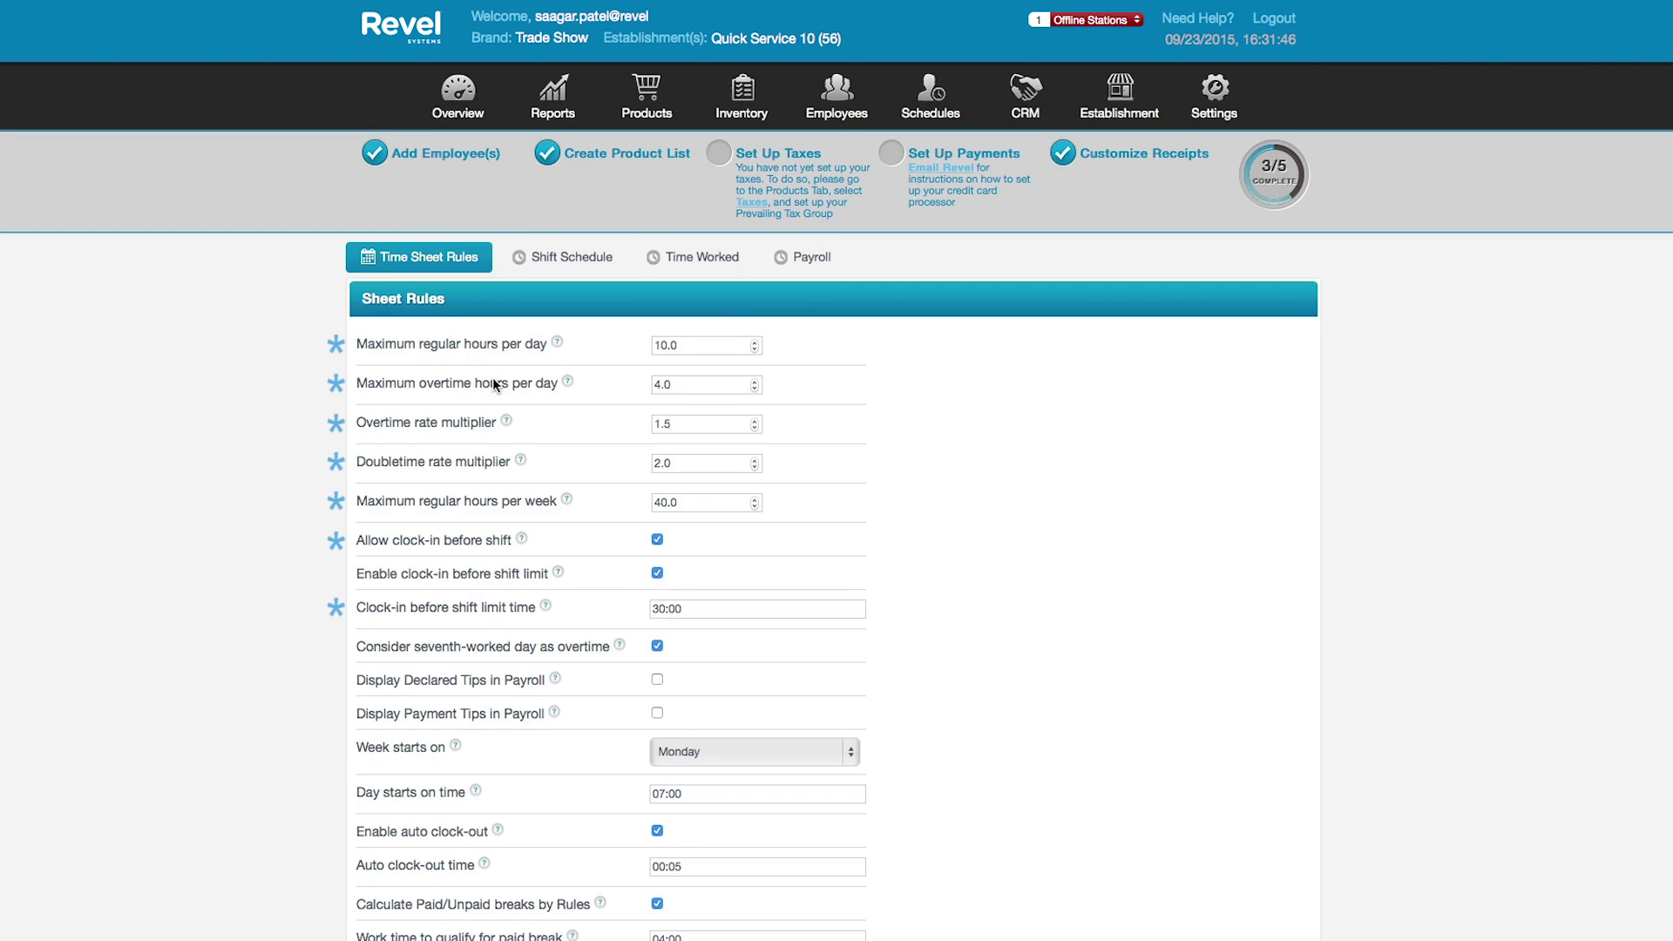
# Step: Examine the time sheet rules for the clock-in before shift limit, the day start time and the auto clock-out time
pyautogui.click(691, 607)
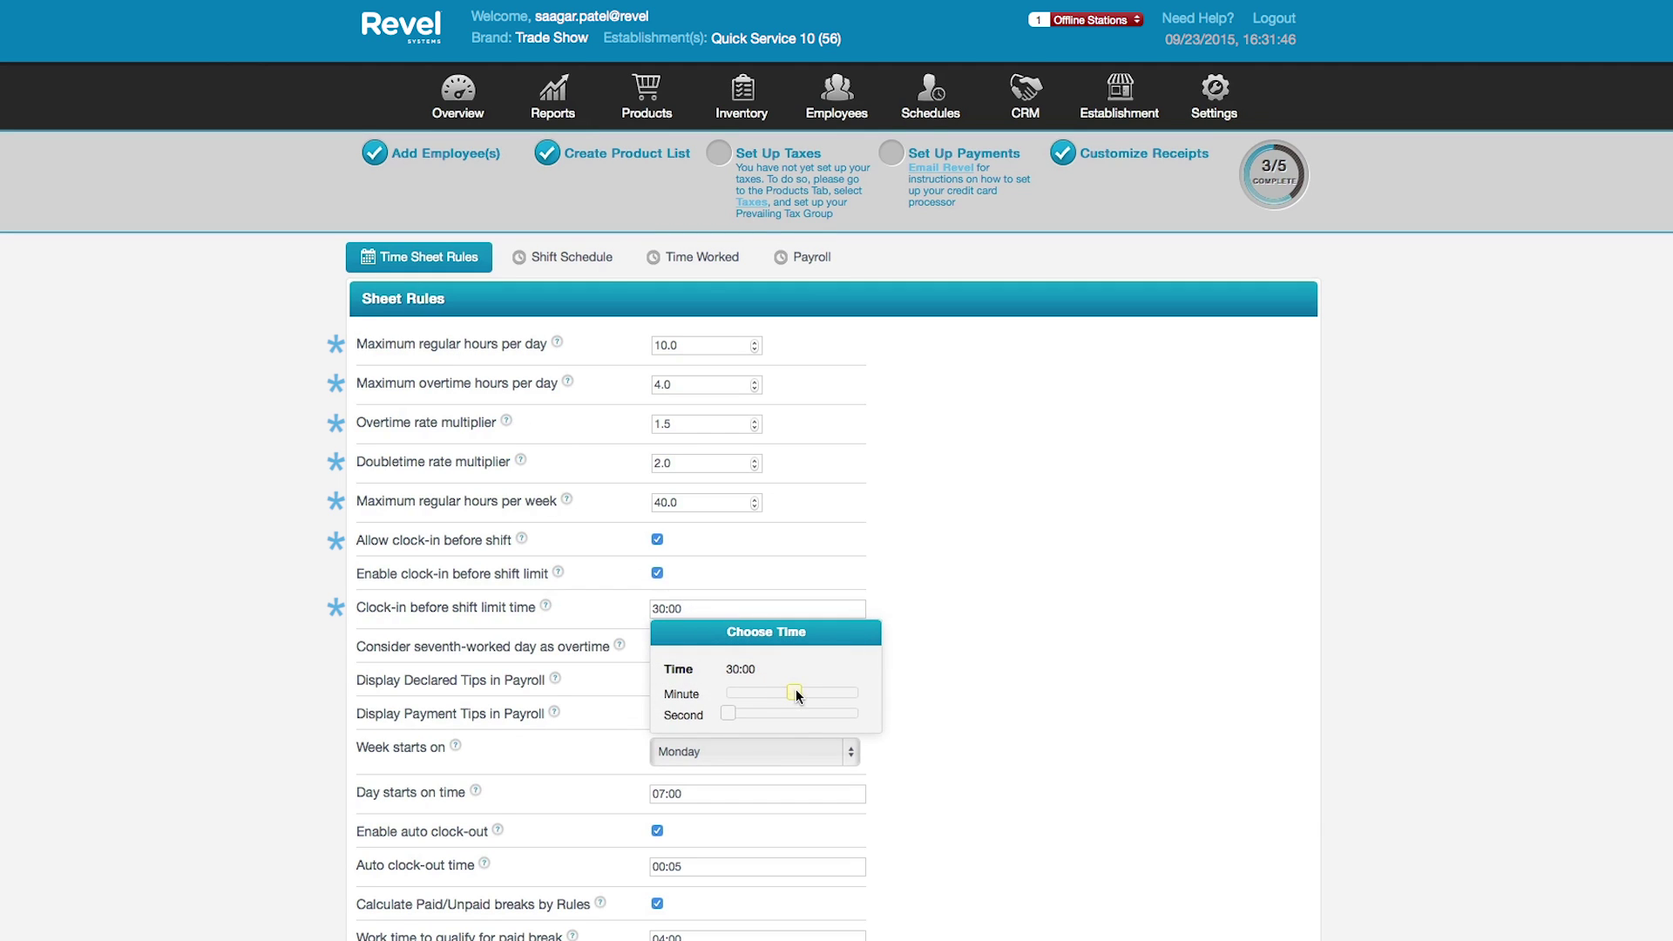
pyautogui.moveTo(797, 690); pyautogui.dragTo(796, 688)
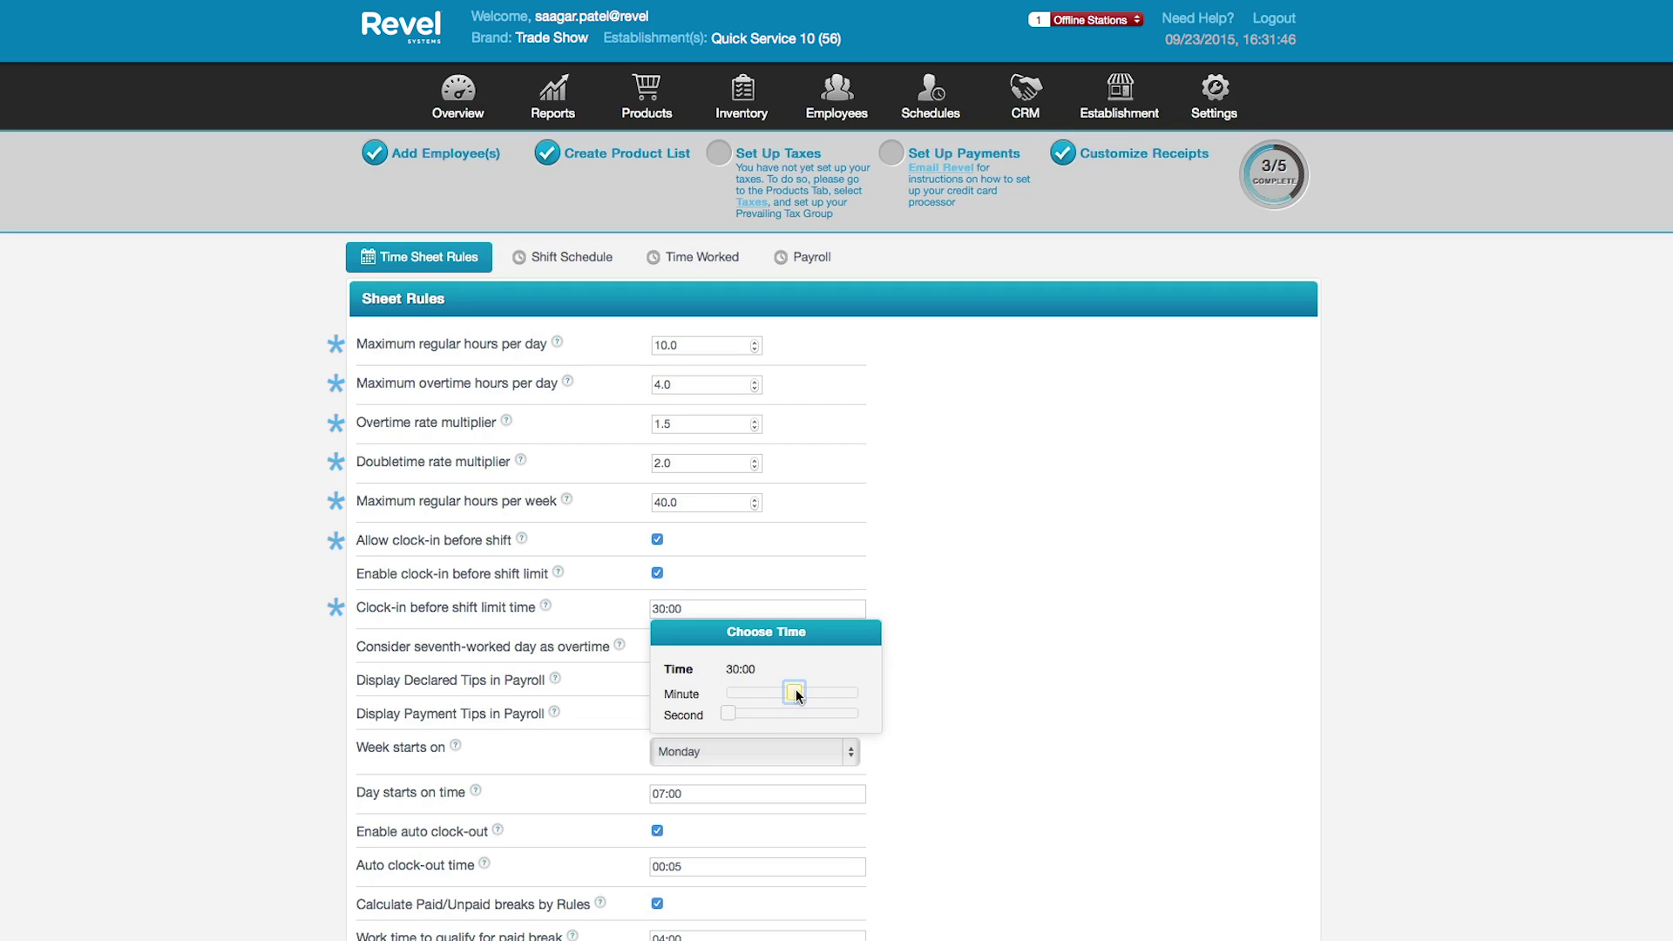
pyautogui.click(916, 690)
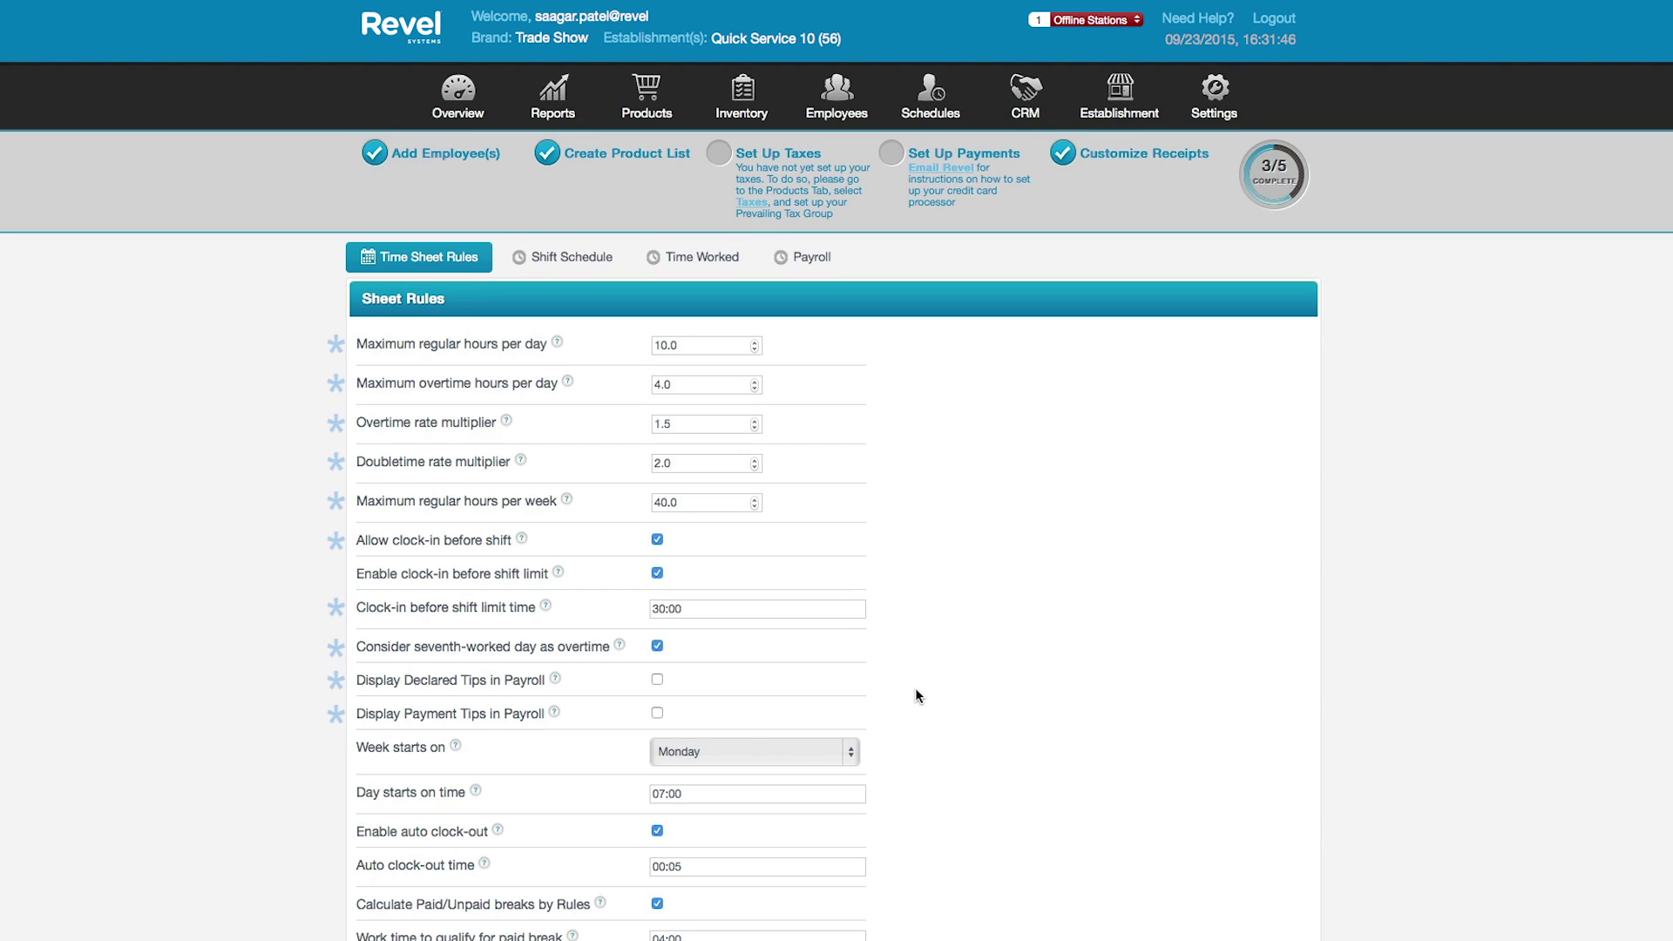
pyautogui.scroll(-3, 917, 694)
pyautogui.scroll(-4, 916, 690)
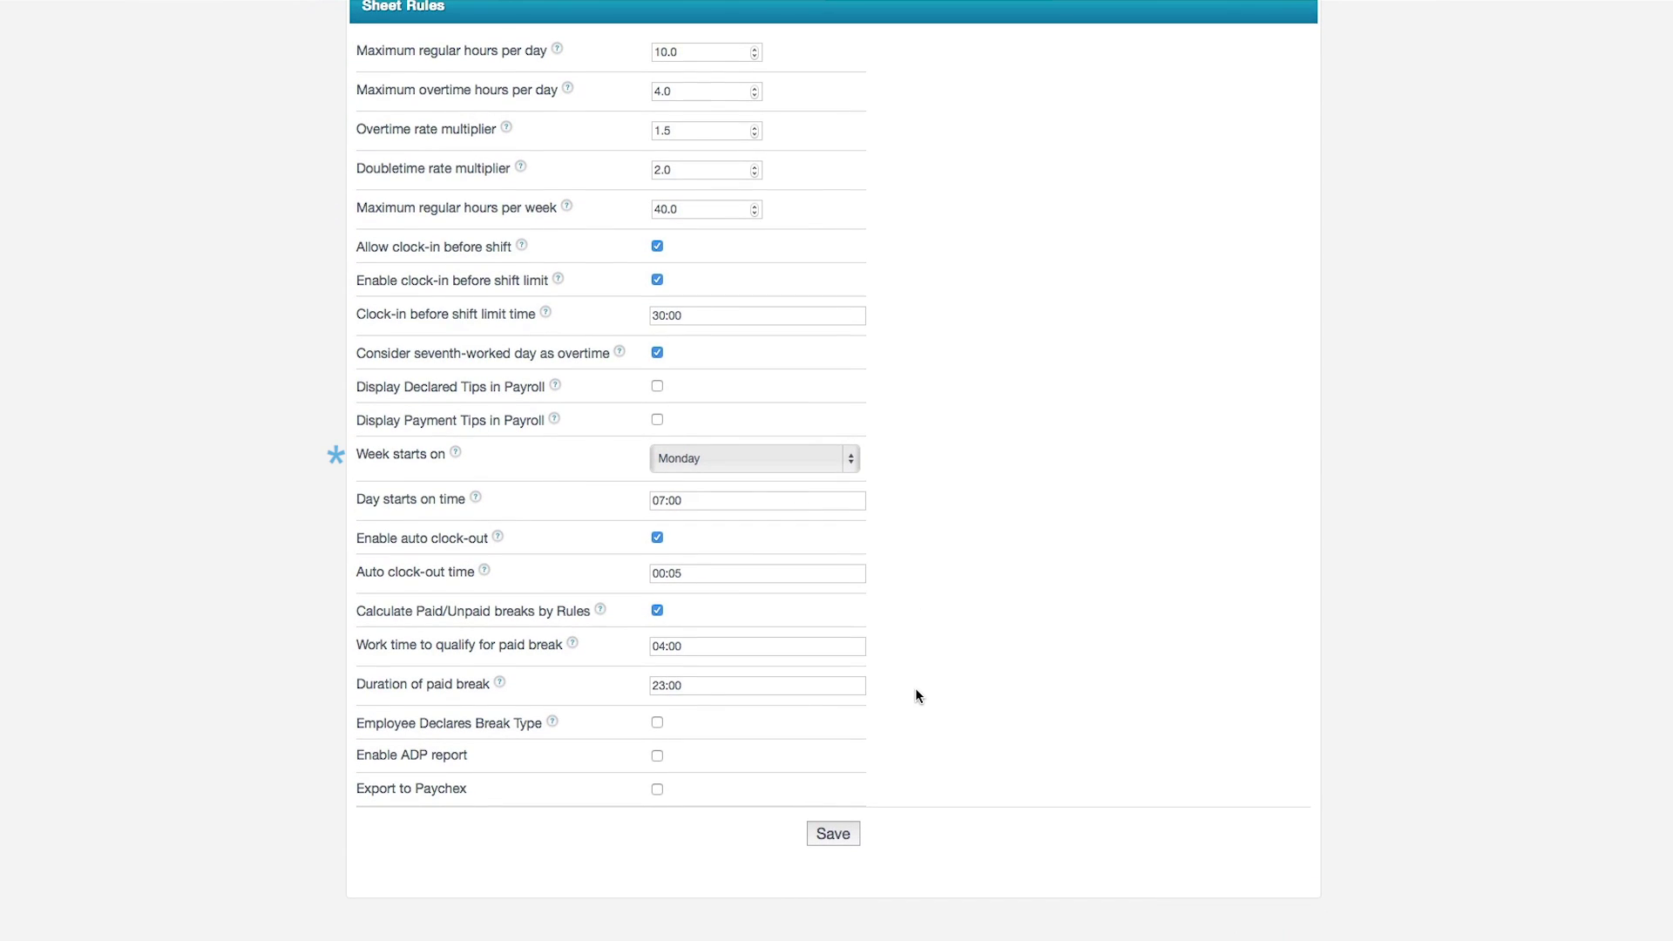
pyautogui.click(739, 496)
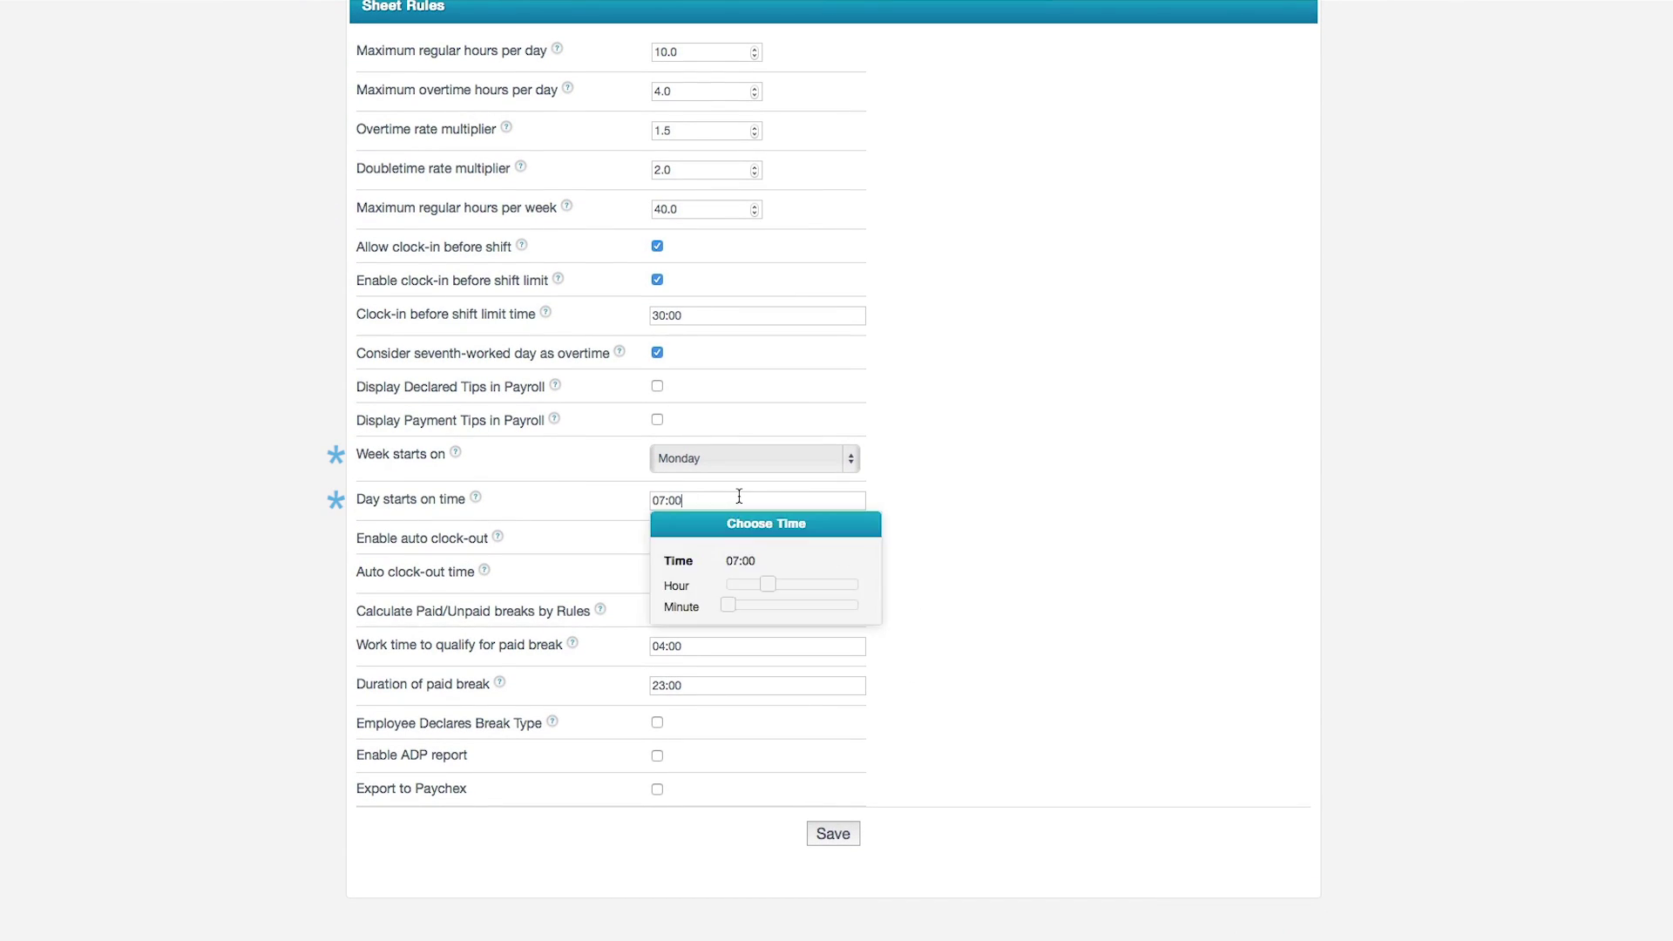
pyautogui.click(908, 527)
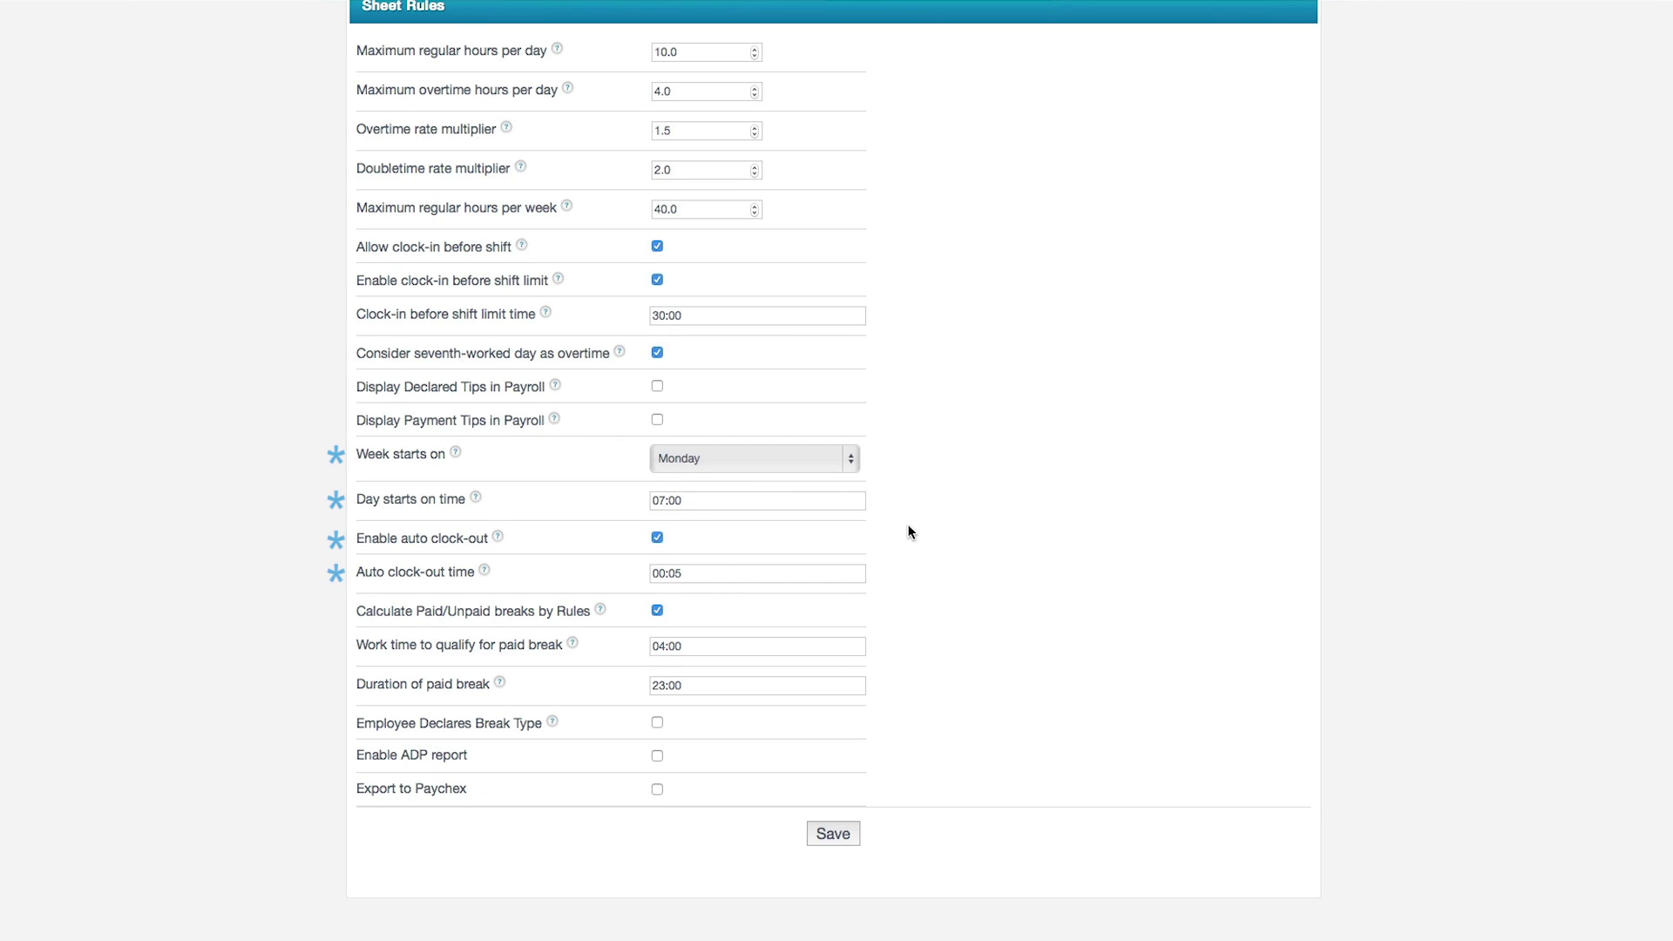
pyautogui.click(786, 570)
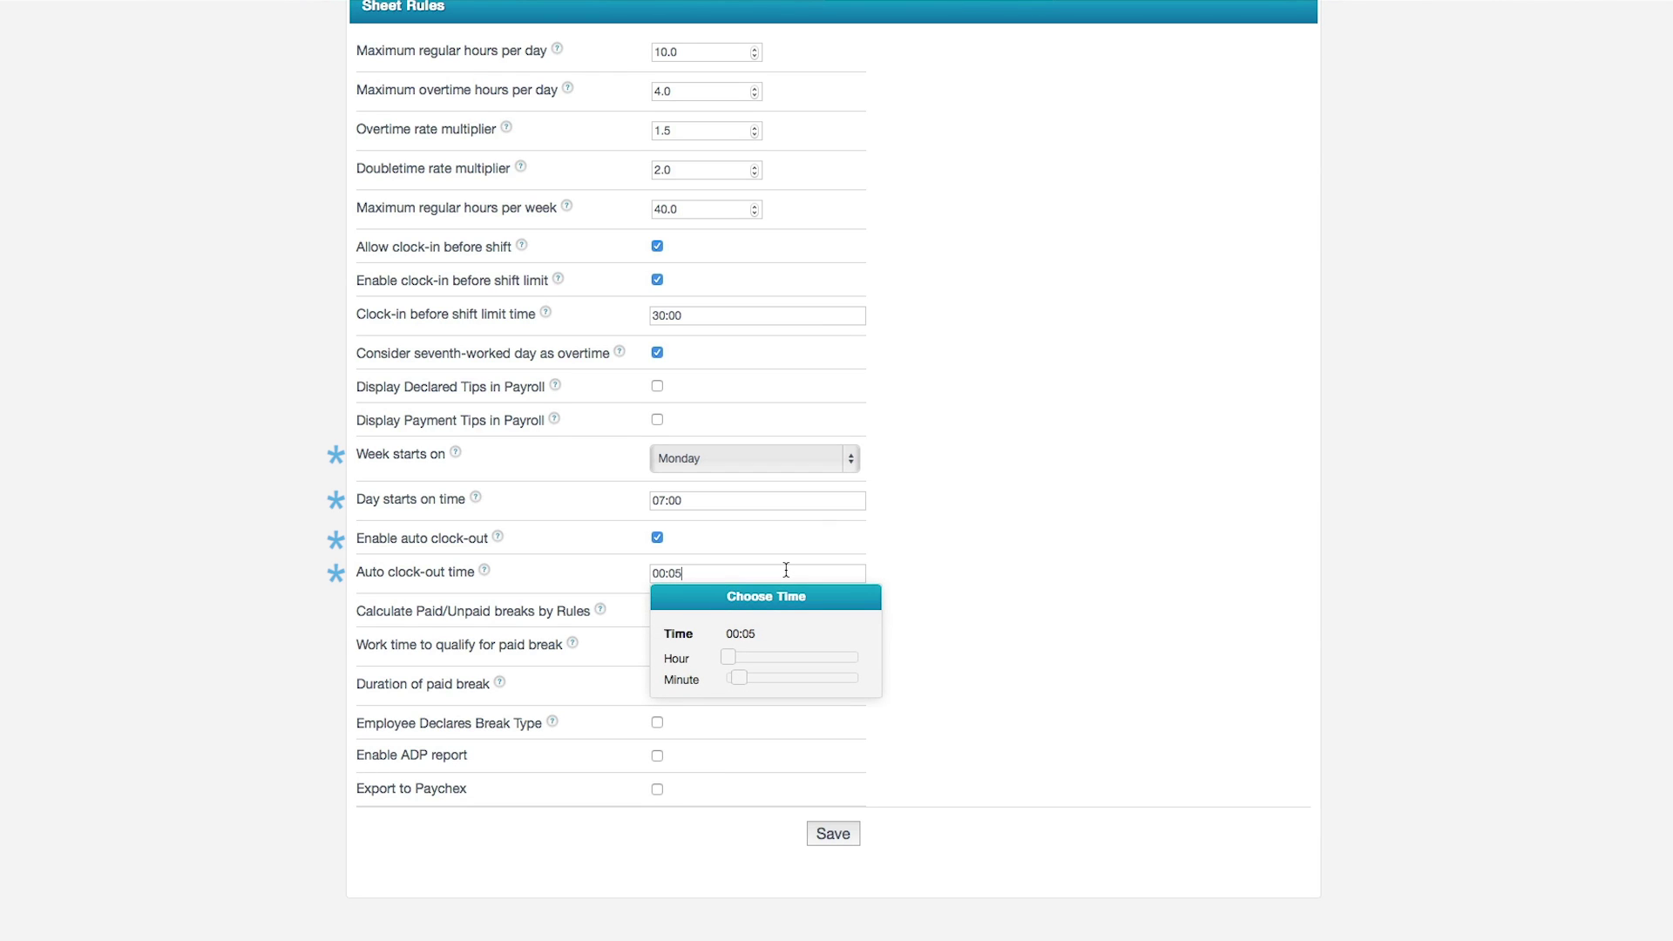
pyautogui.click(907, 598)
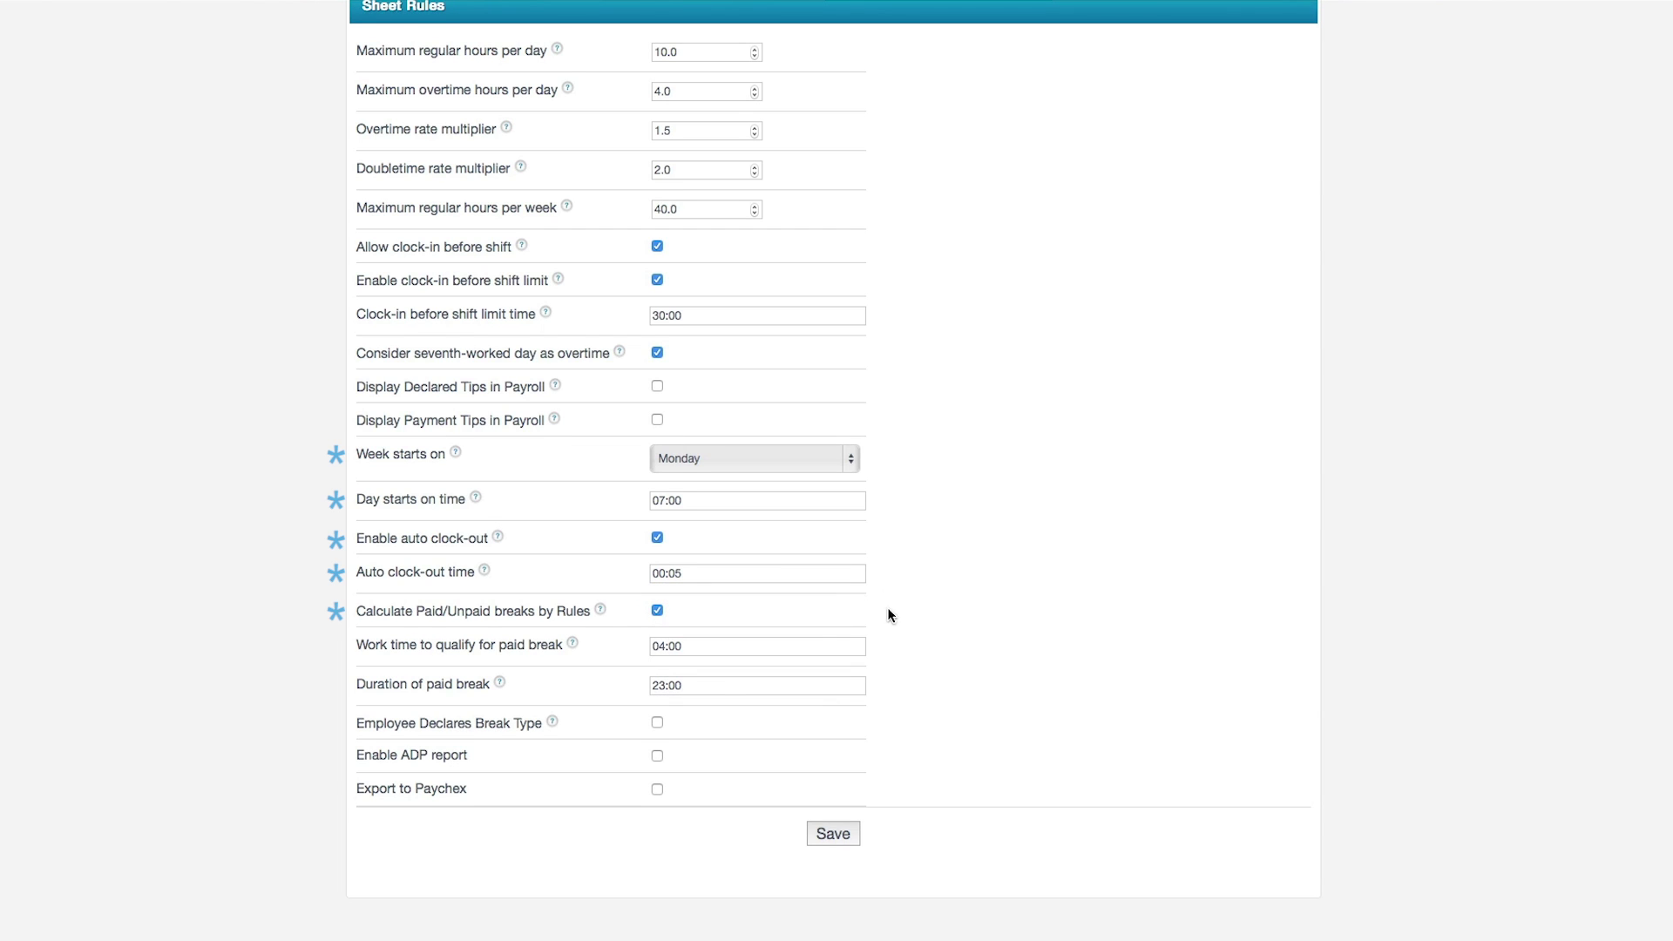
# Step: Review the qualifying work time and duration for paid breaks, and save the time sheet rules
pyautogui.click(813, 643)
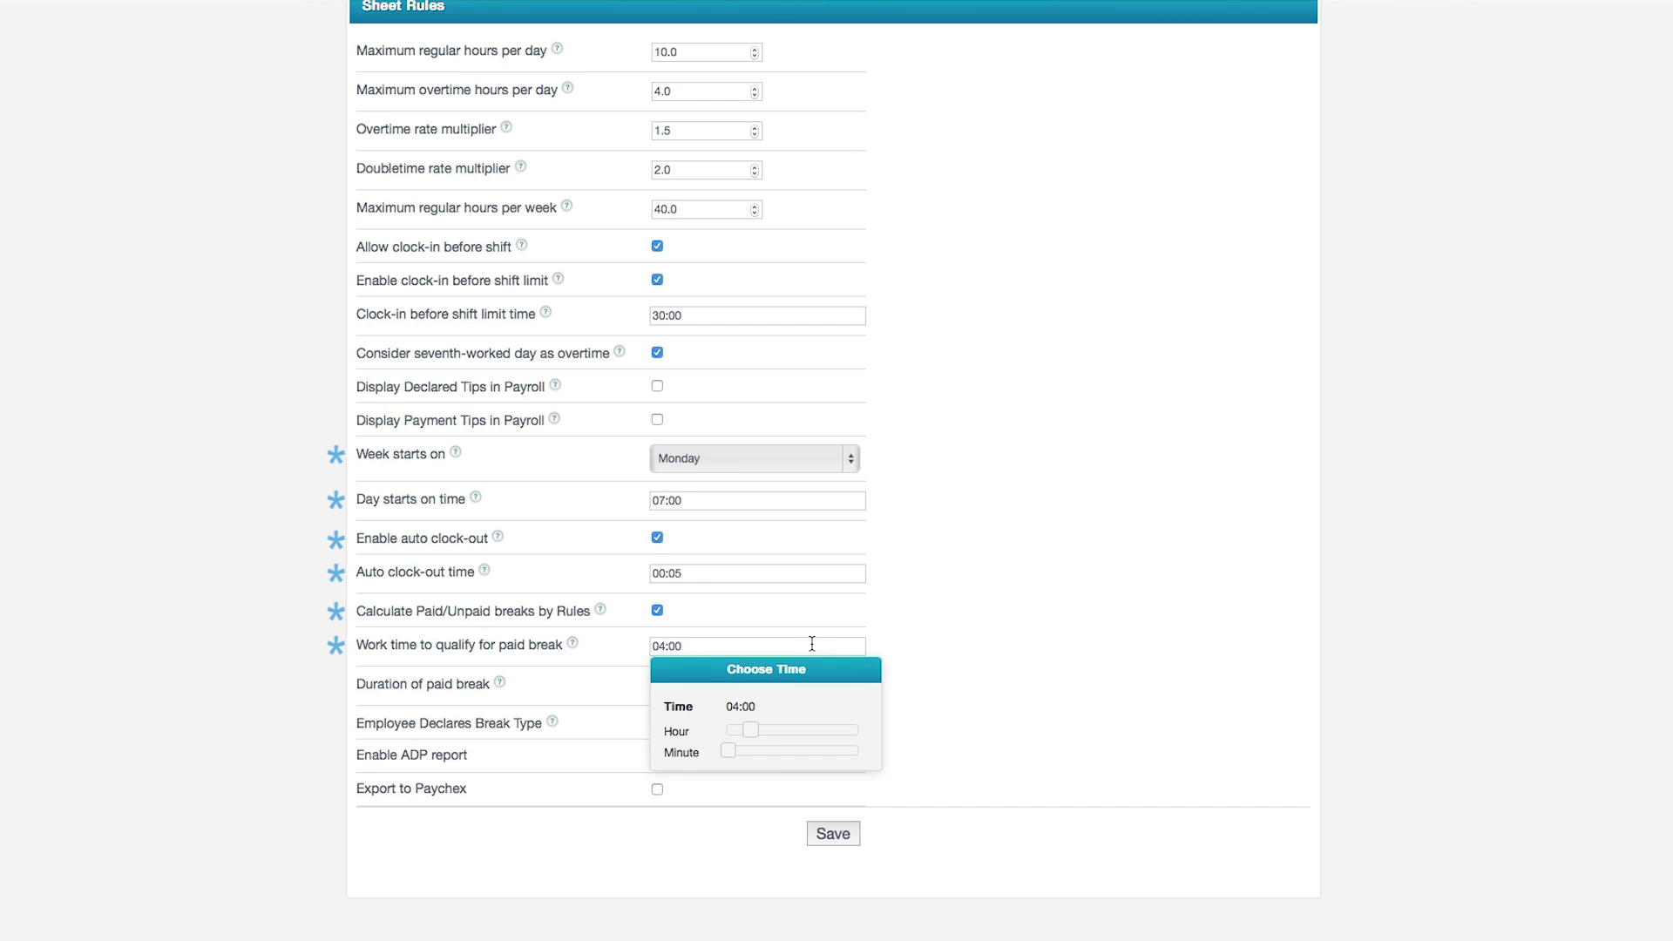
pyautogui.click(918, 661)
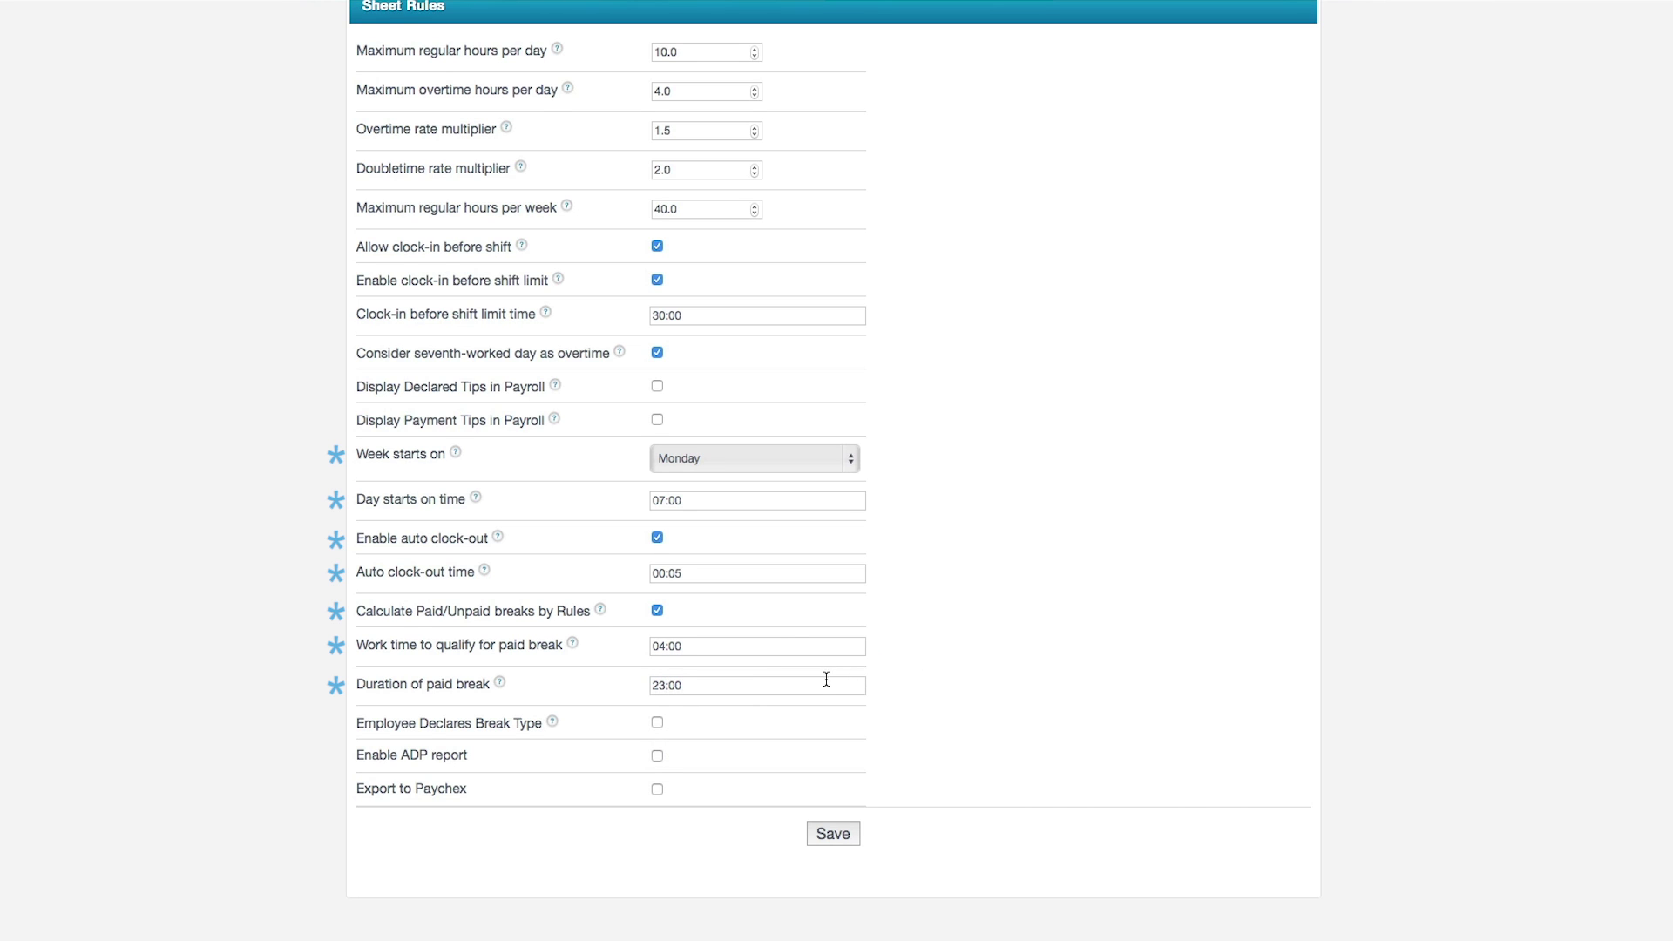
pyautogui.click(824, 680)
pyautogui.click(903, 676)
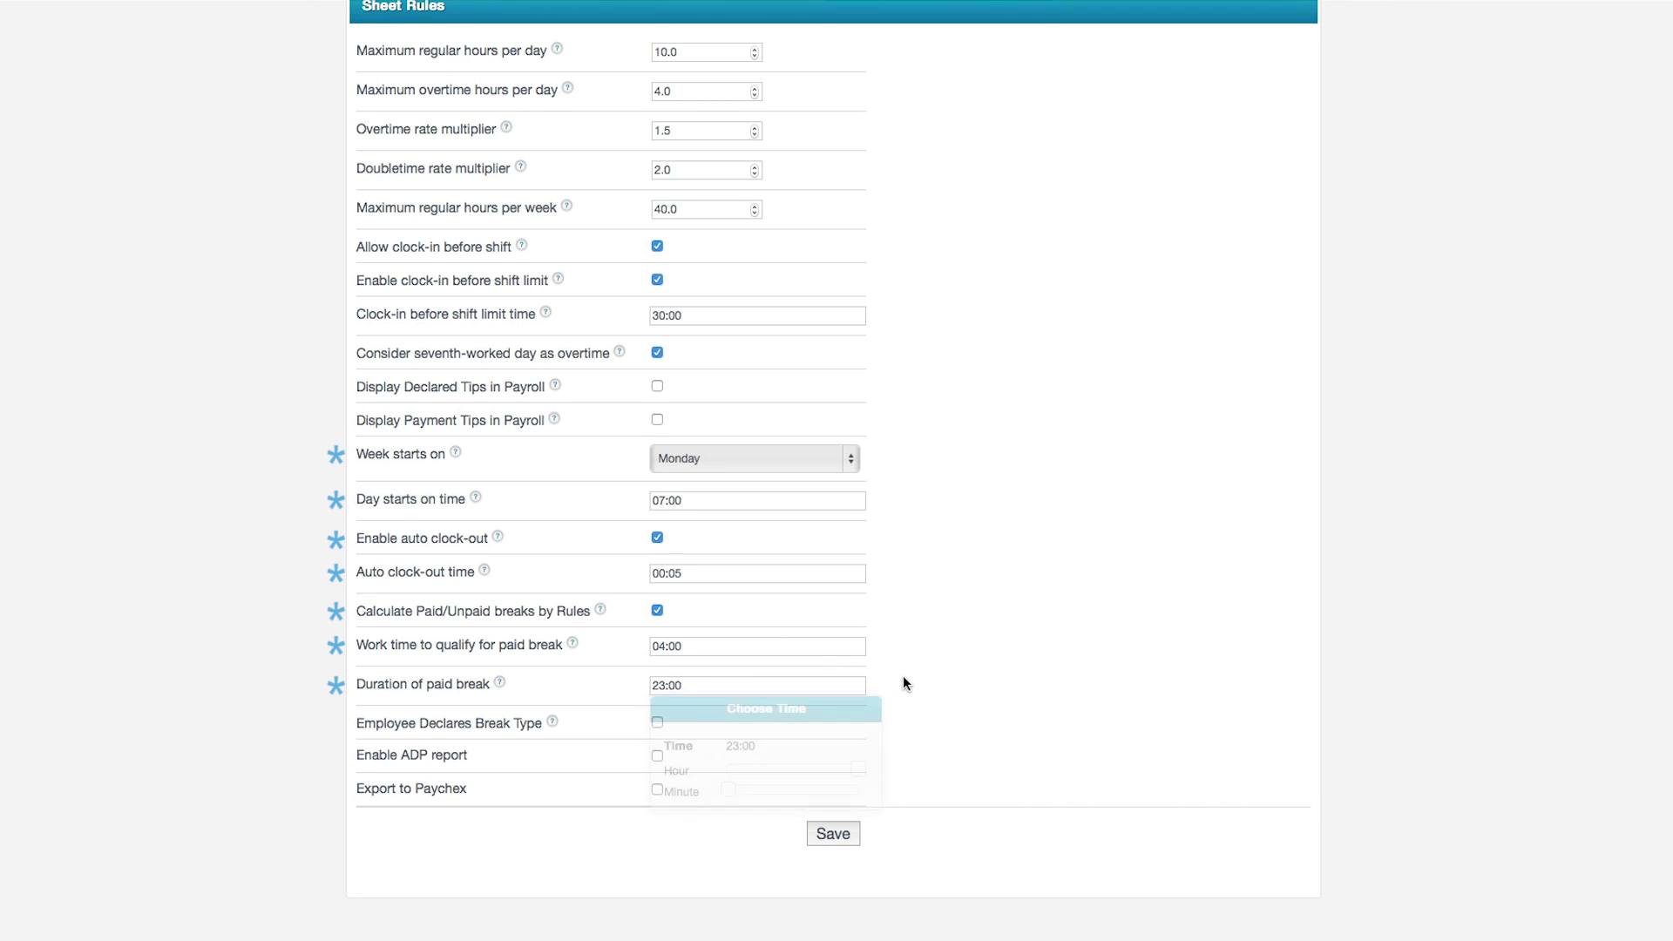
pyautogui.click(832, 834)
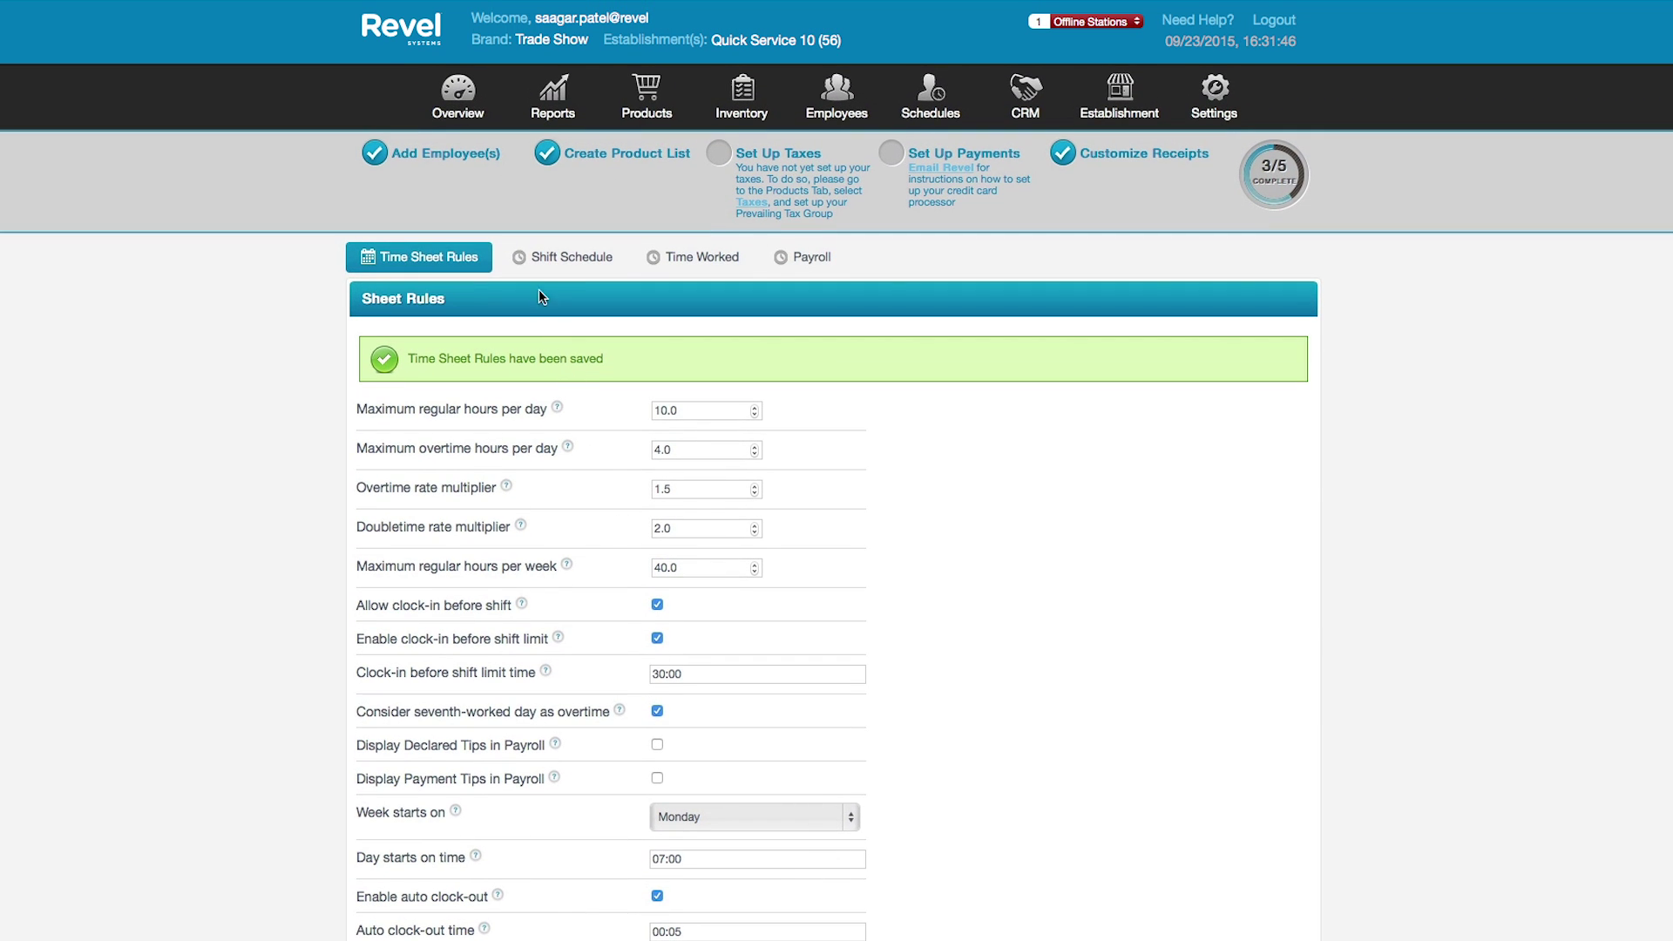
# Step: In the shift schedule, add a 07:00 to 13:00 Driver shift on Saturday 08/29/2015 for the last listed employee and save it
pyautogui.click(535, 272)
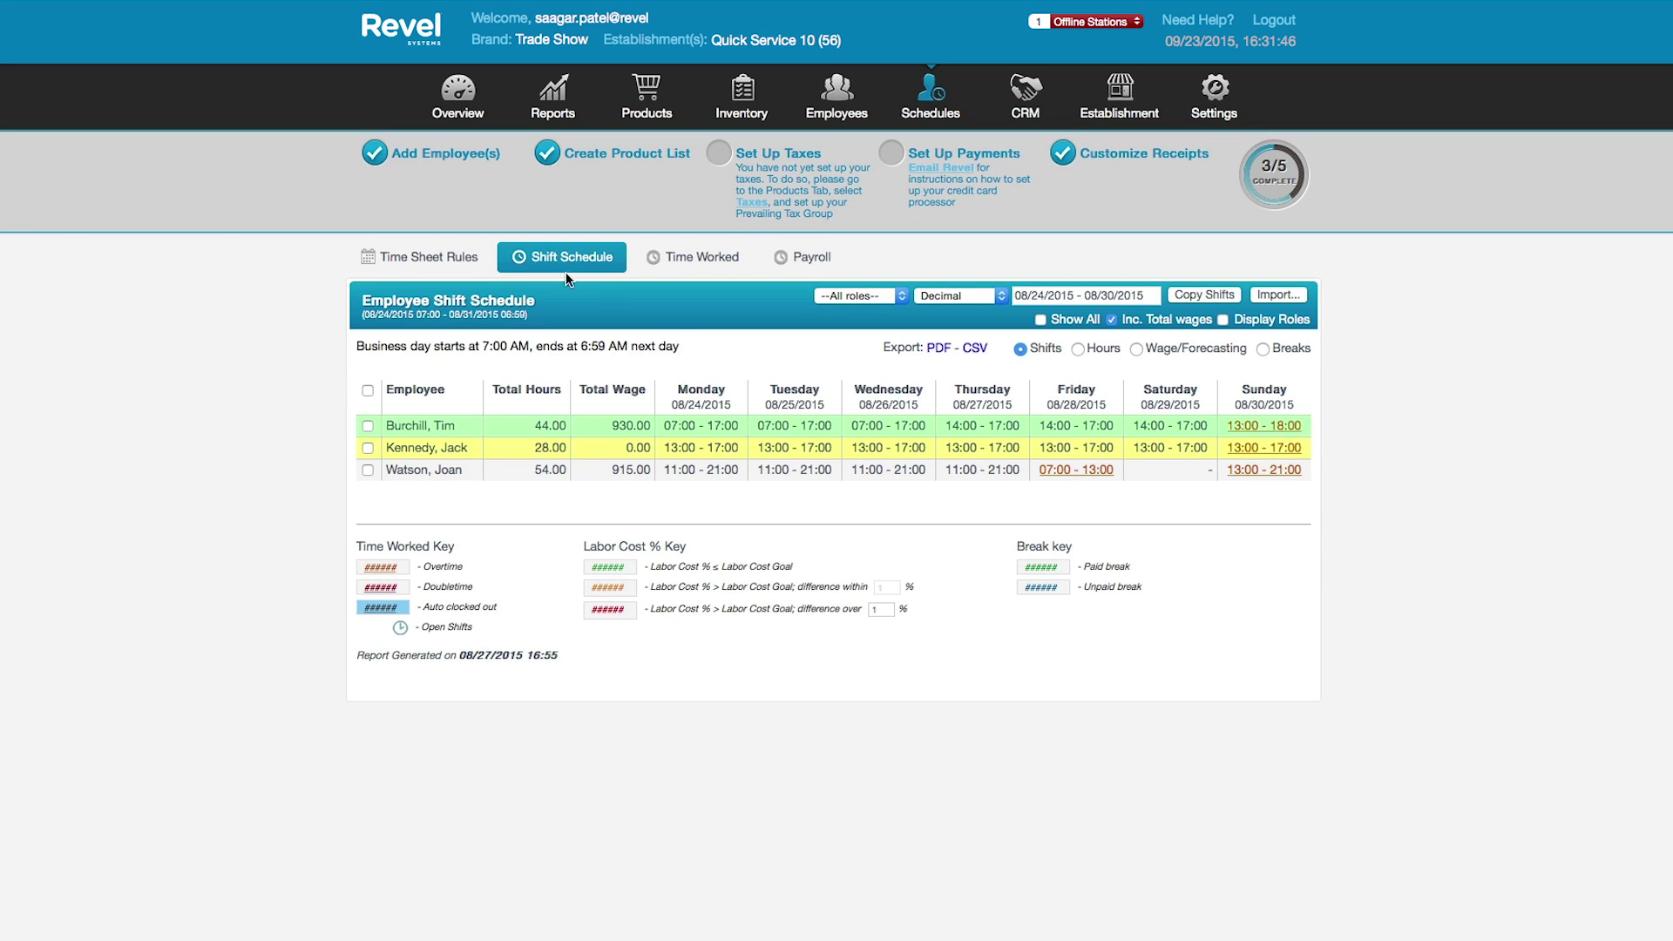
pyautogui.click(1152, 475)
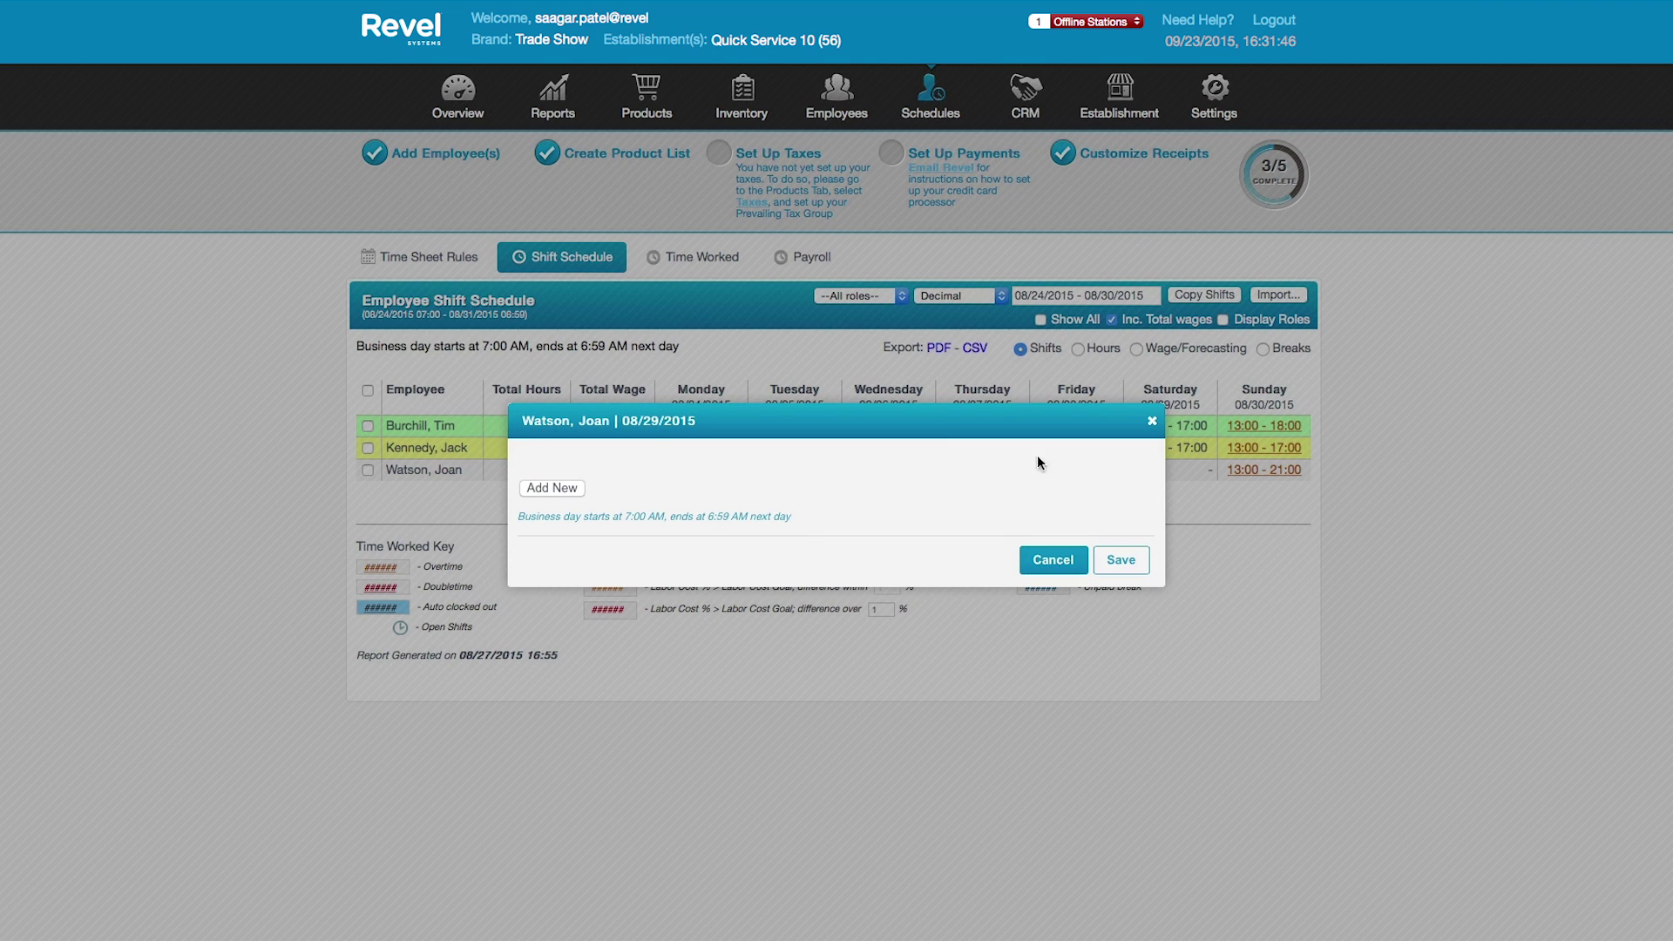
pyautogui.click(557, 489)
pyautogui.click(617, 535)
pyautogui.press('BackSpace')
pyautogui.press('BackSpace')
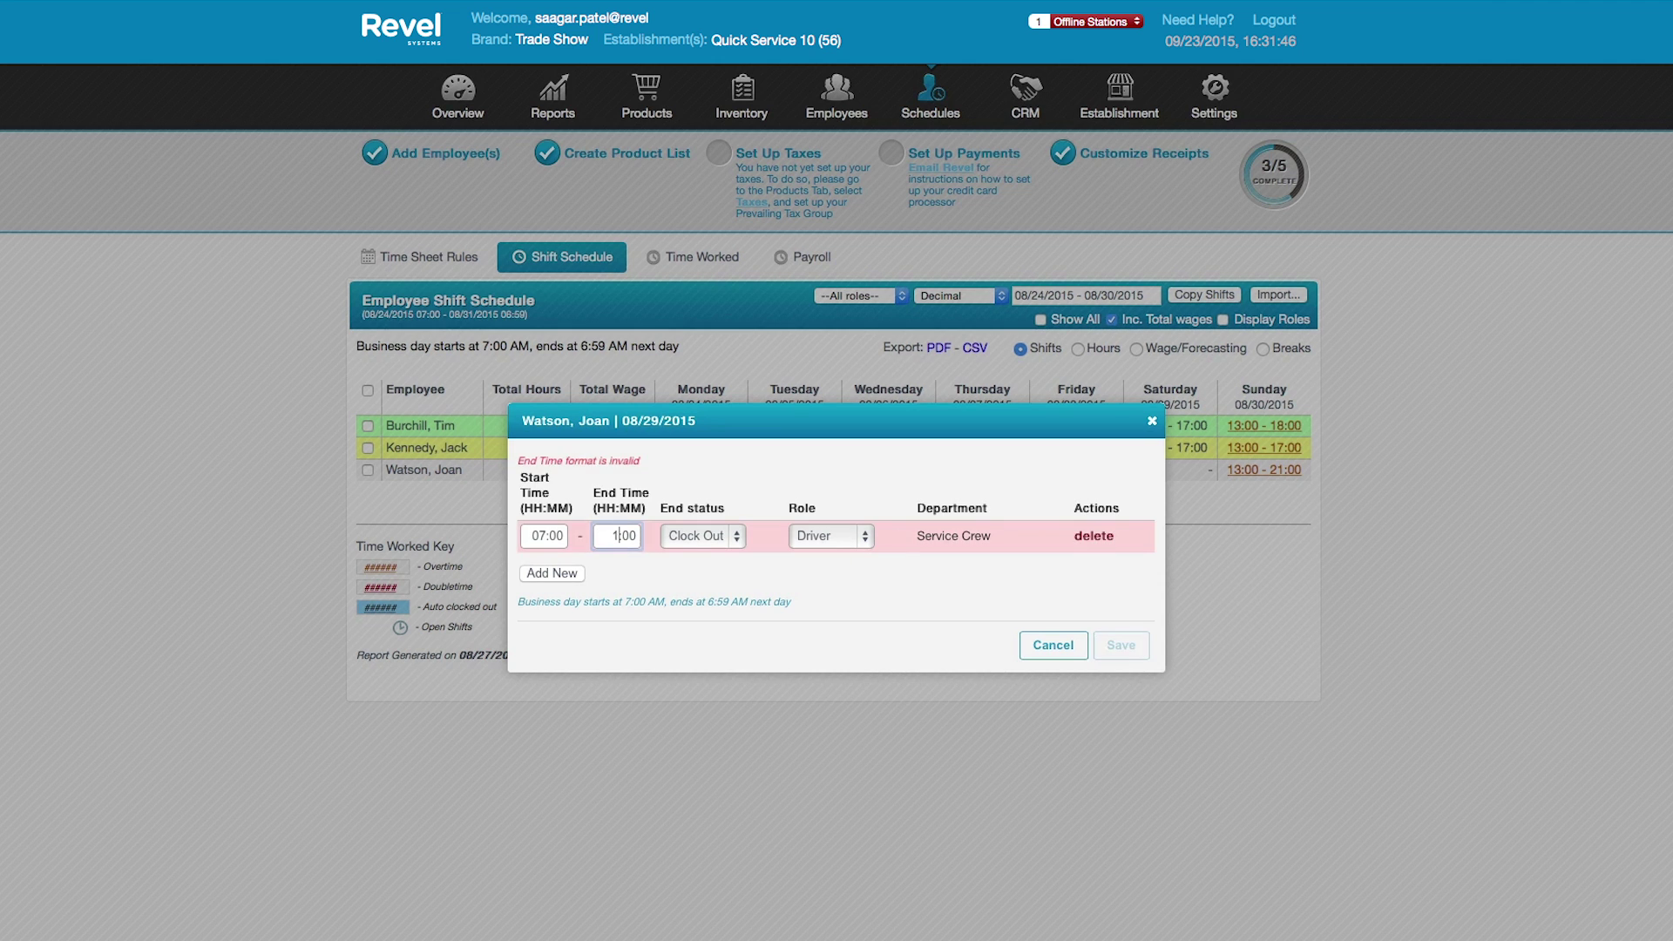
pyautogui.write('13')
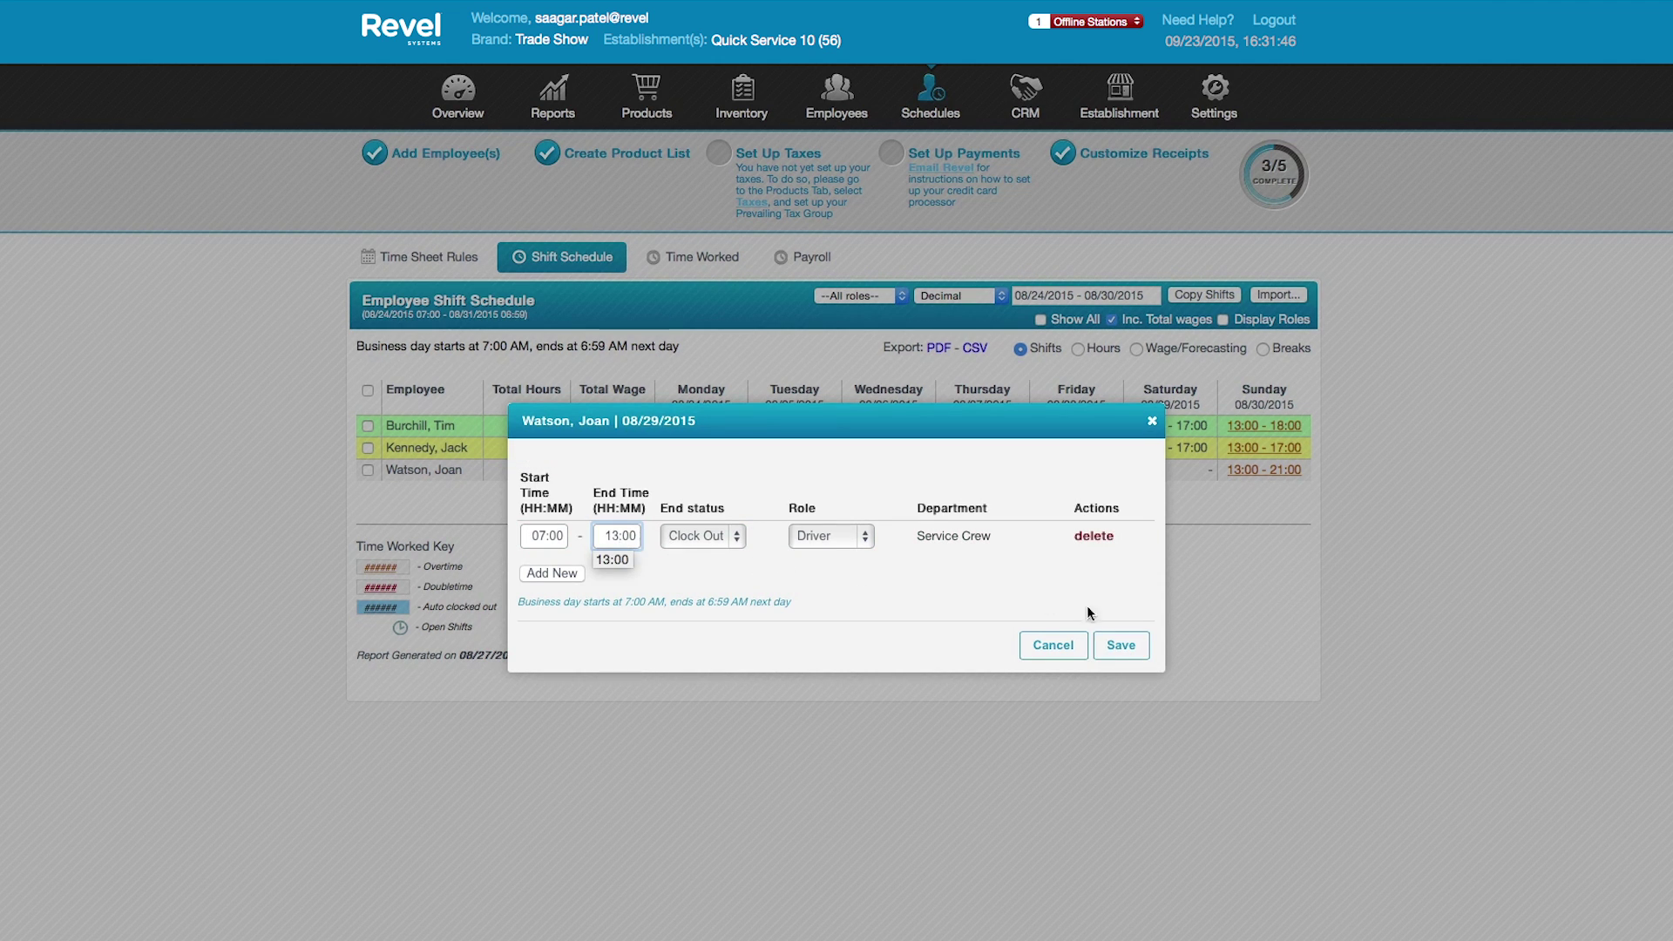
pyautogui.click(1111, 642)
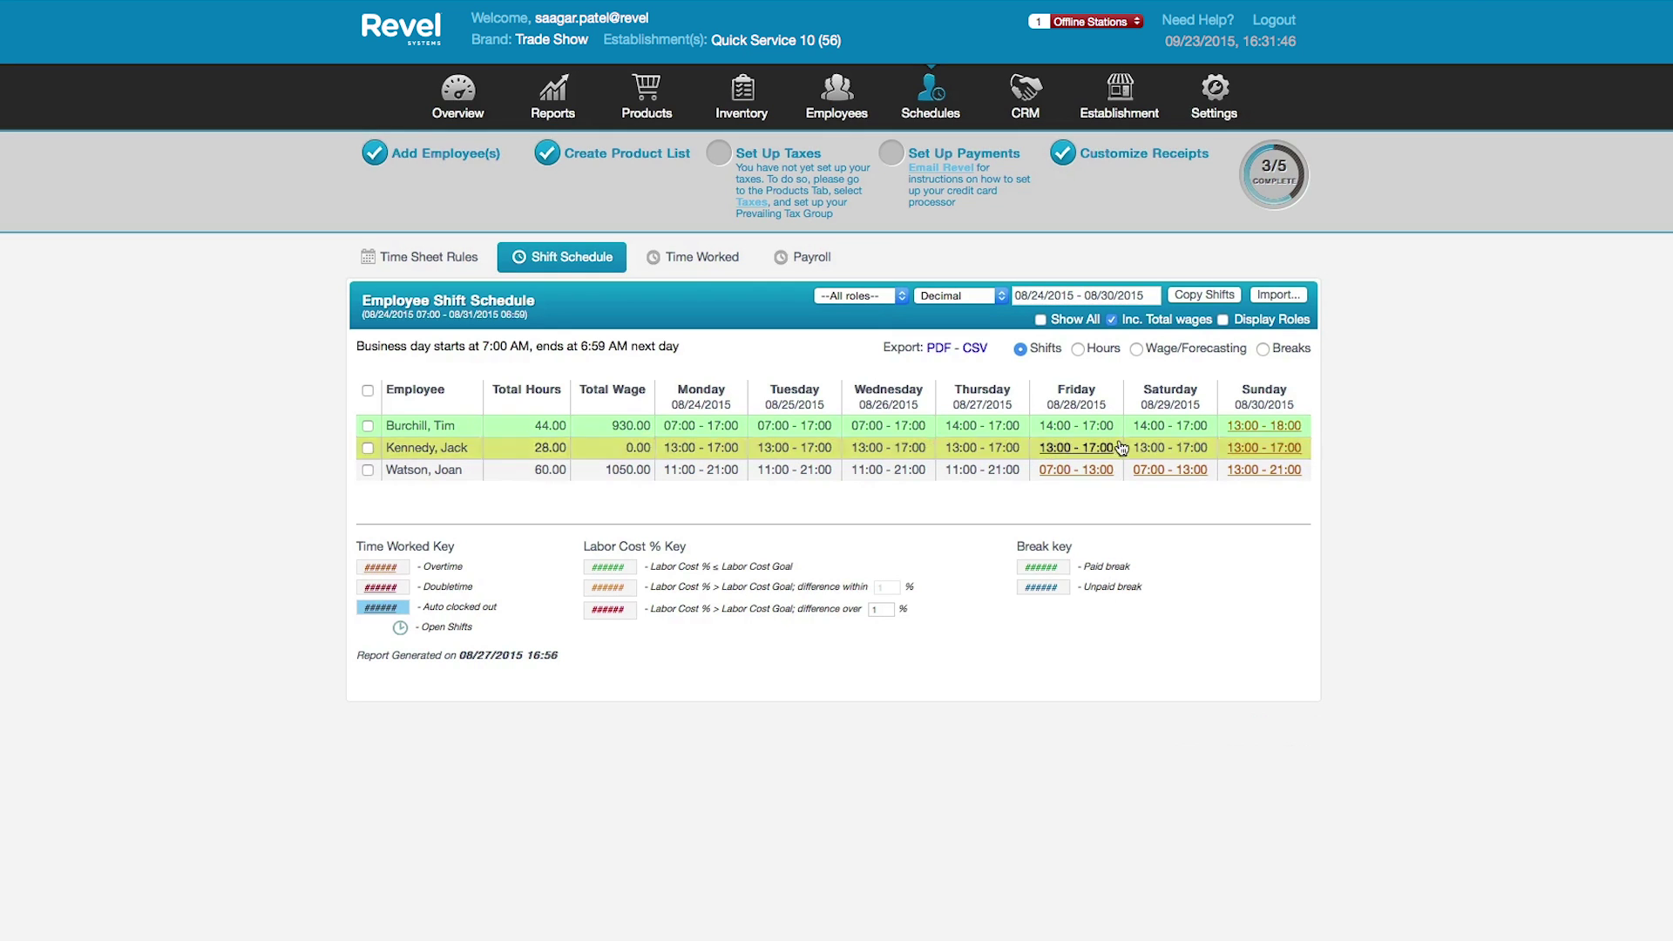
# Step: Hide and show the total wages in the shift schedule, and switch it to the Wage/Forecasting view
pyautogui.click(1111, 319)
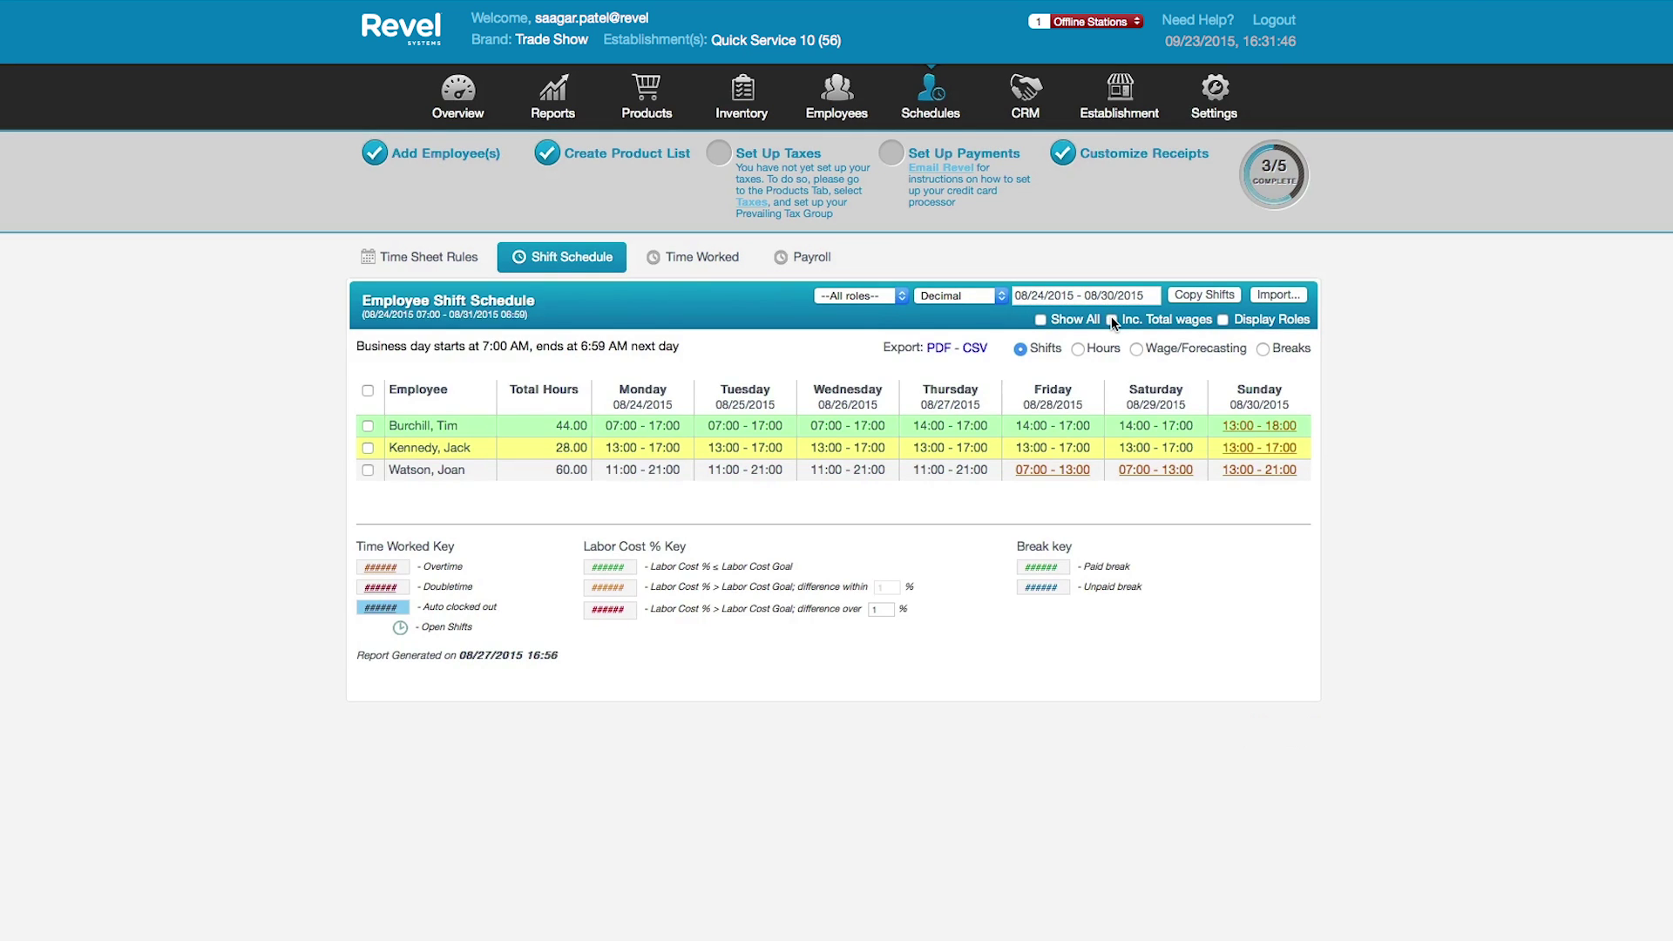
pyautogui.click(1111, 320)
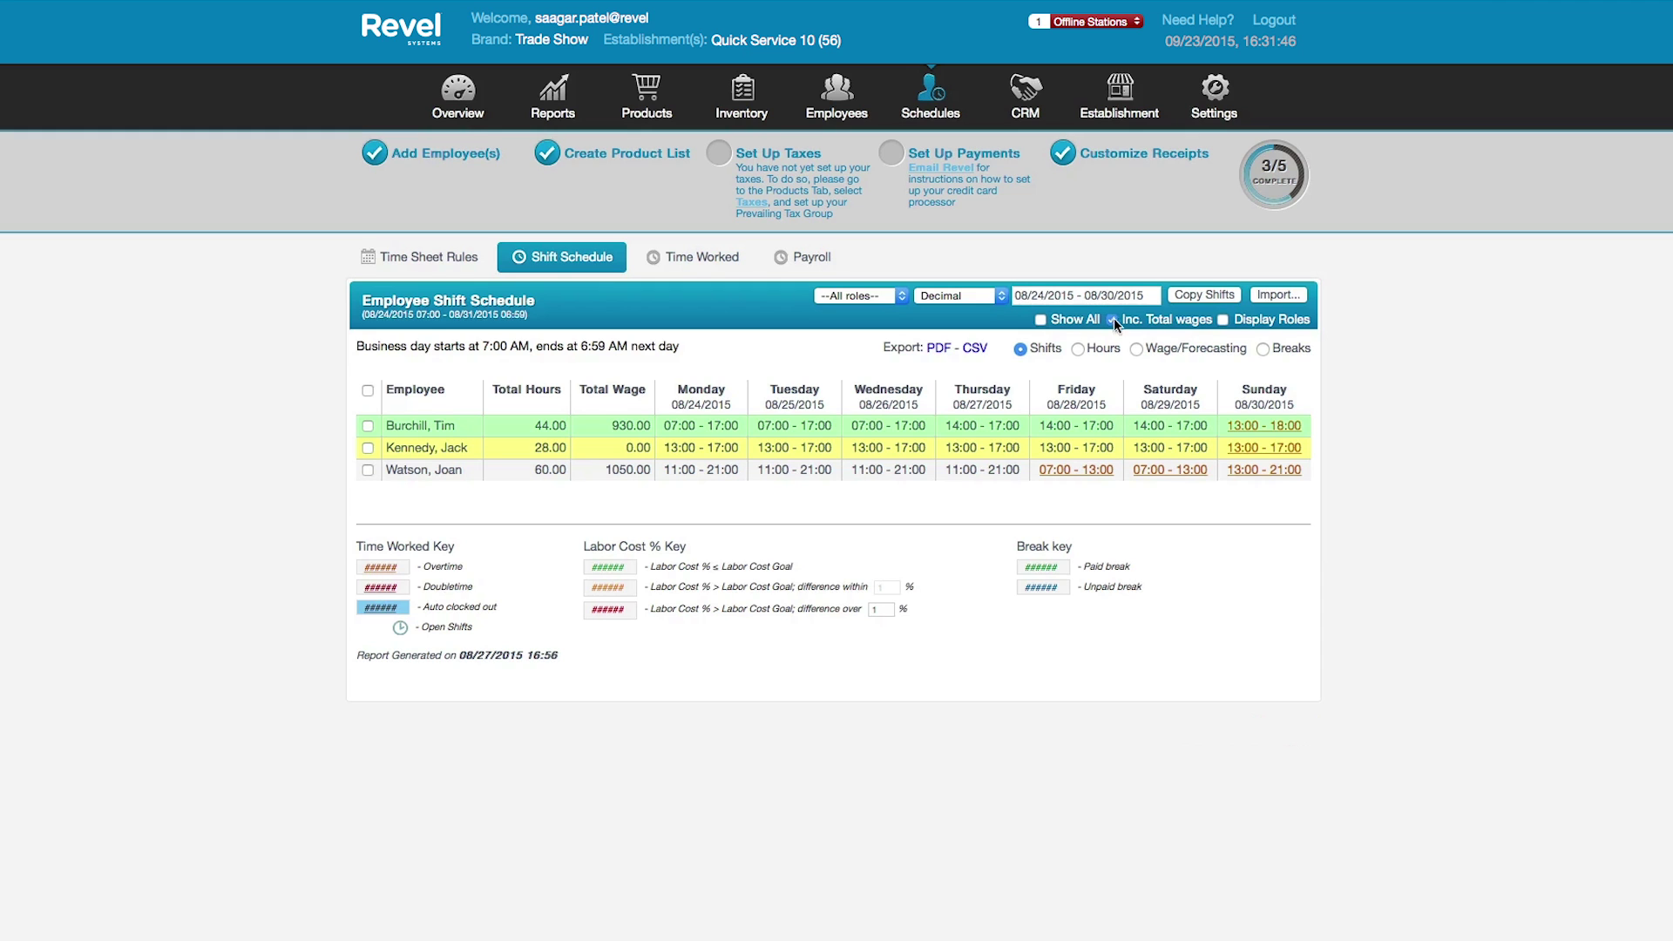
pyautogui.click(1136, 348)
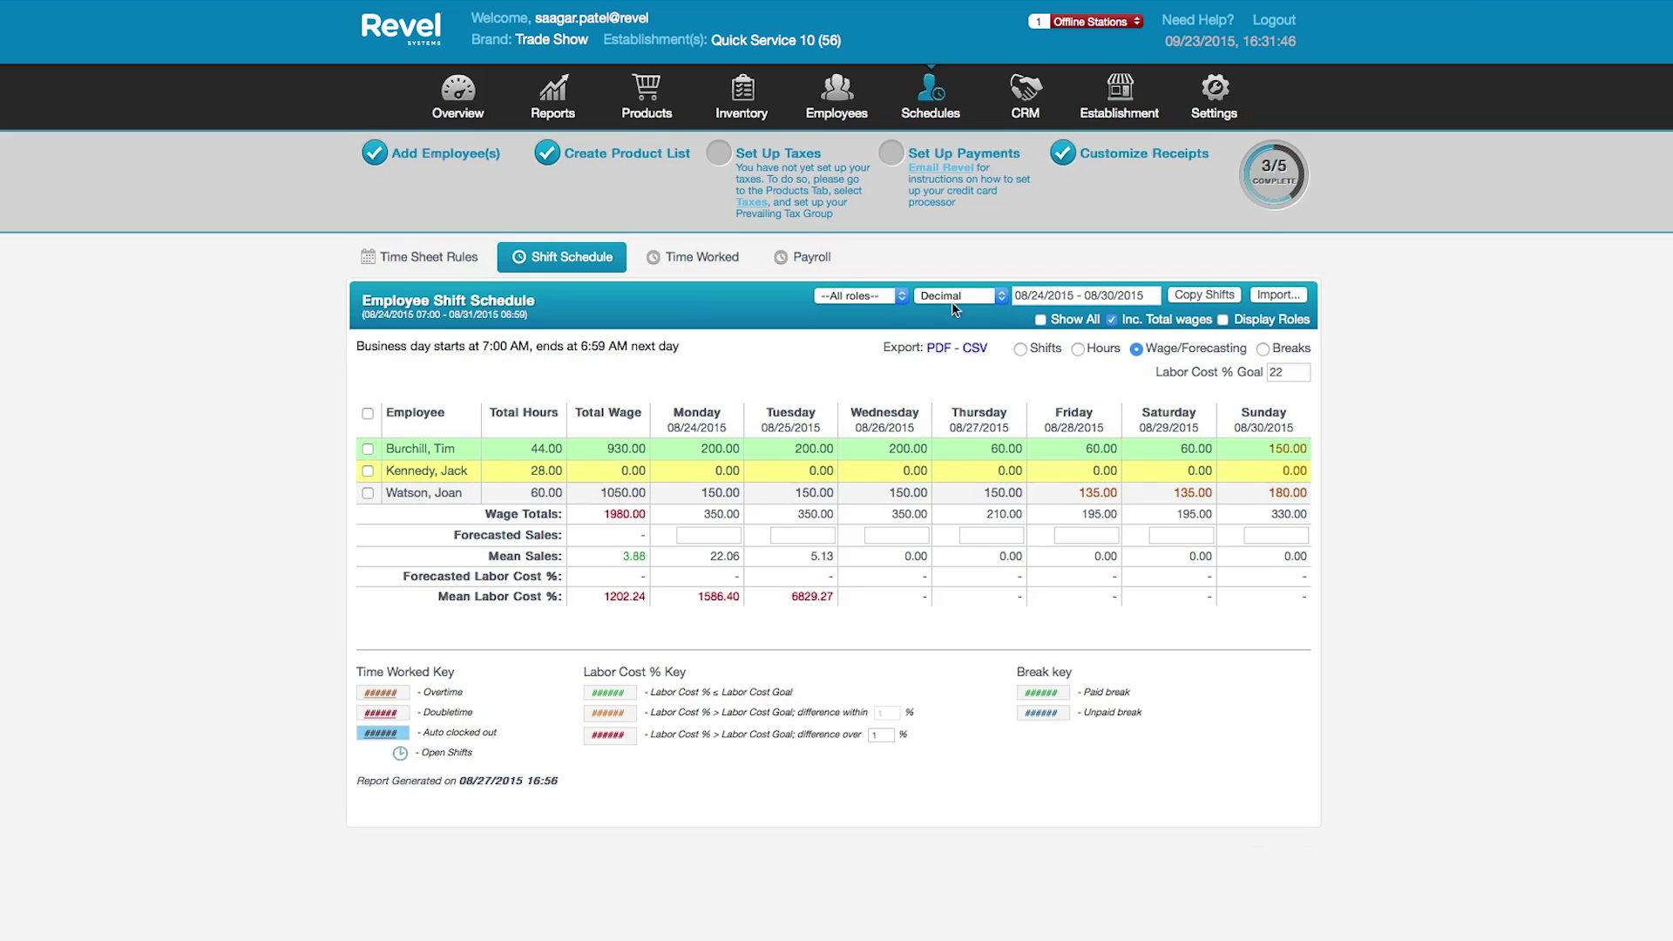
# Step: View the employee time worked for the week 08/24/2015 - 08/30/2015 and open the payroll report
pyautogui.click(702, 260)
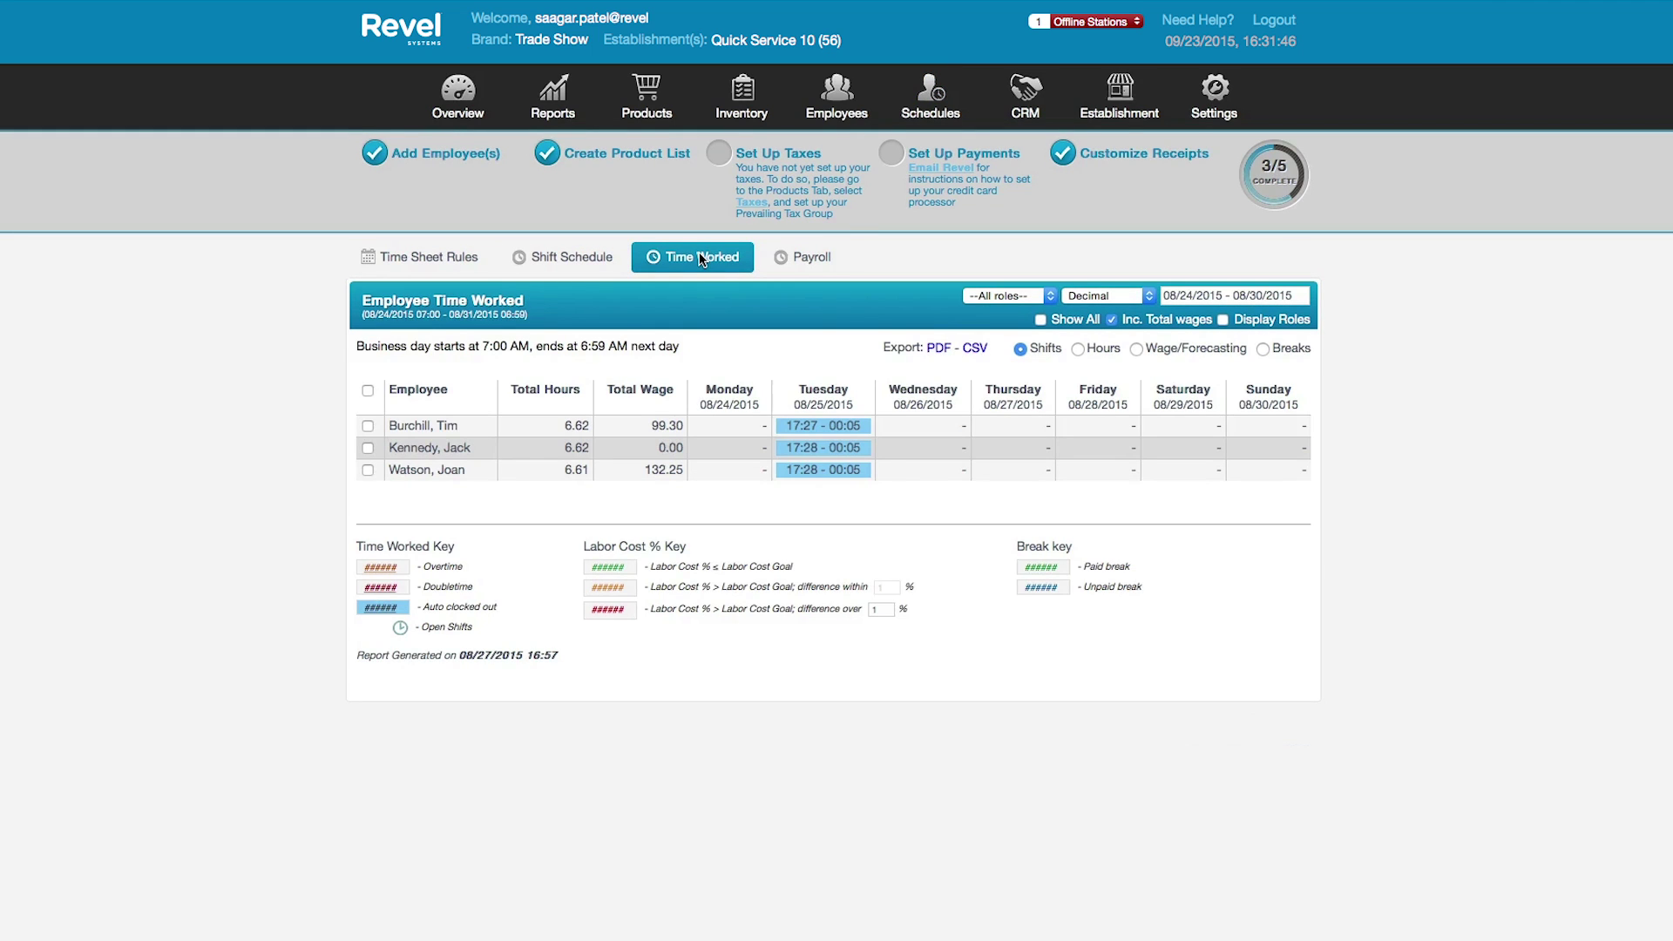
pyautogui.click(794, 256)
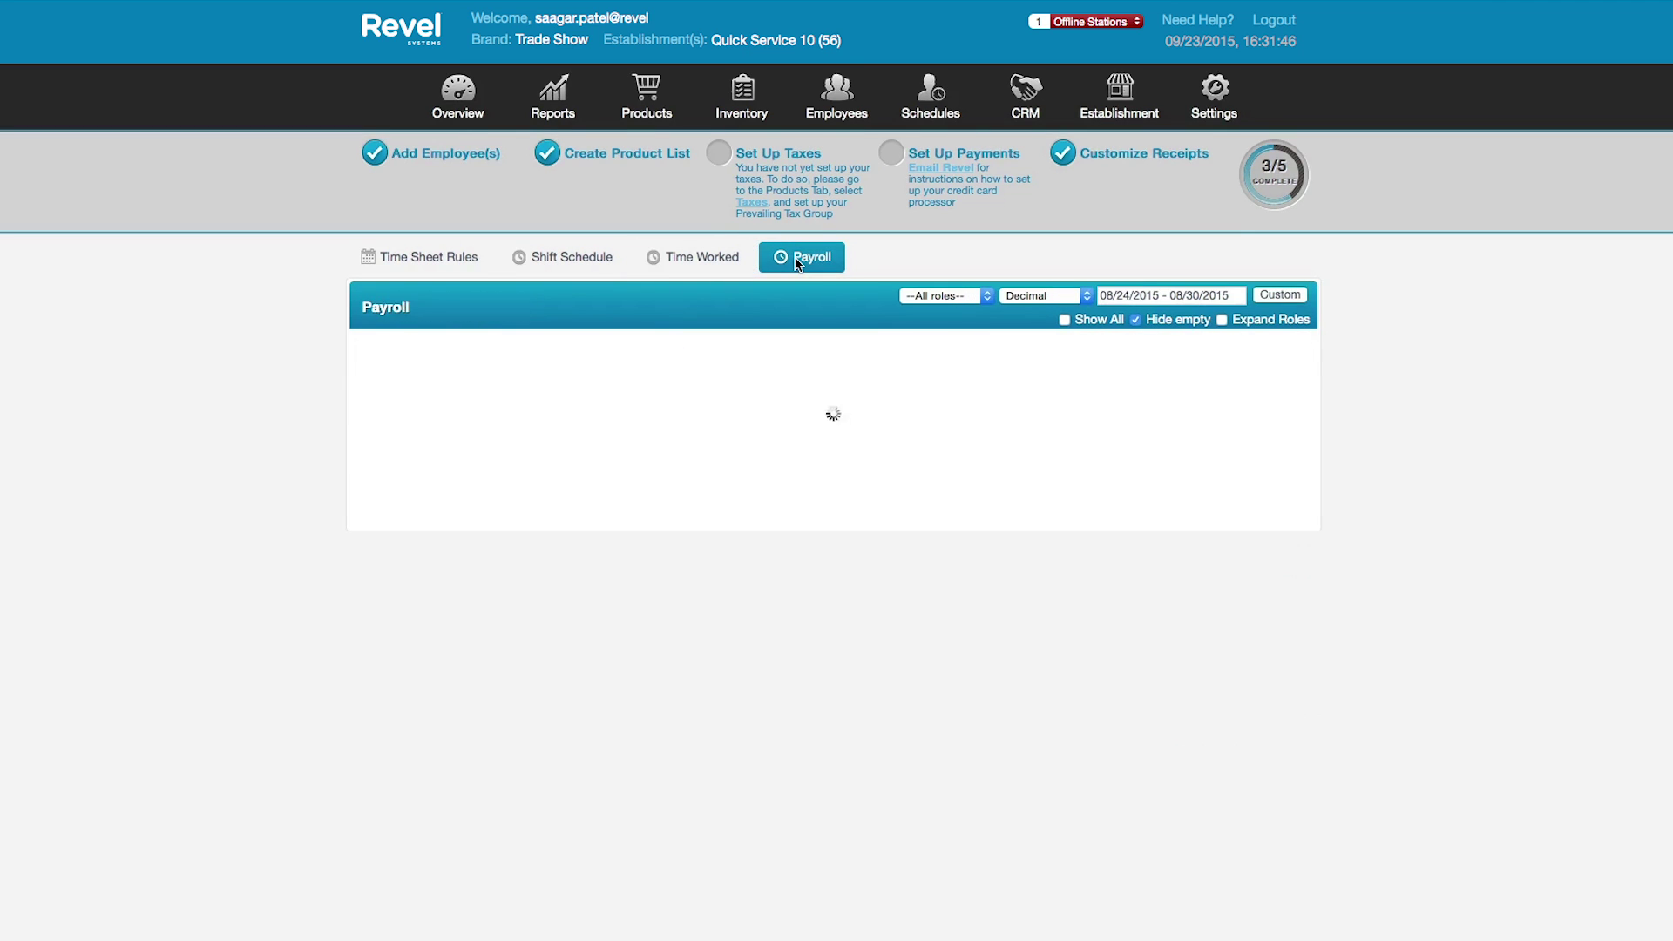